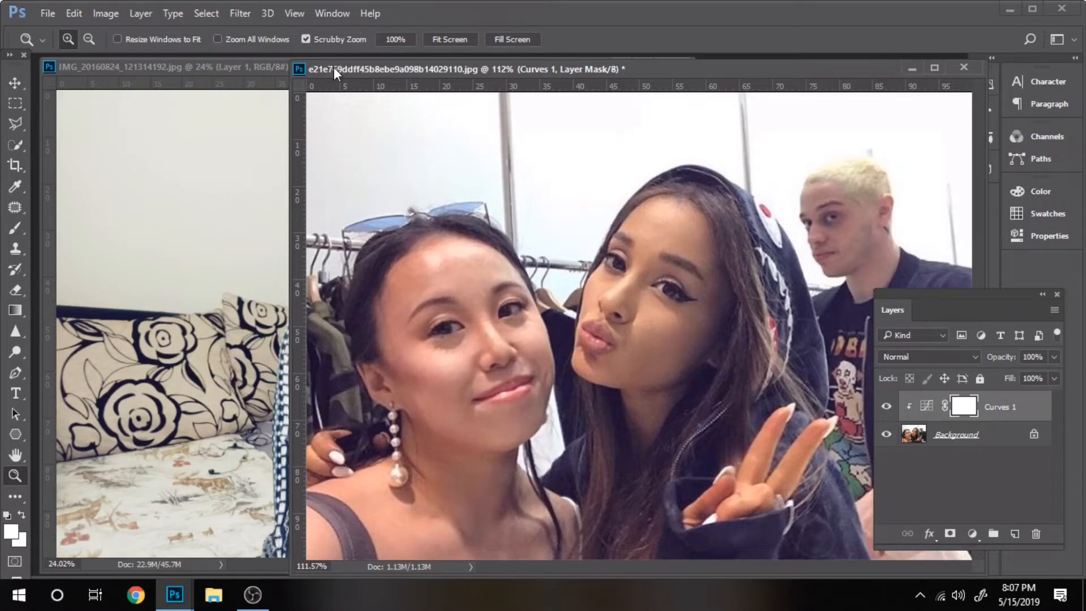
Step: Outline the room background around the red-haired woman on Layer 1 with the Polygonal Lasso, following her silhouette and enclosing the image borders
click(258, 69)
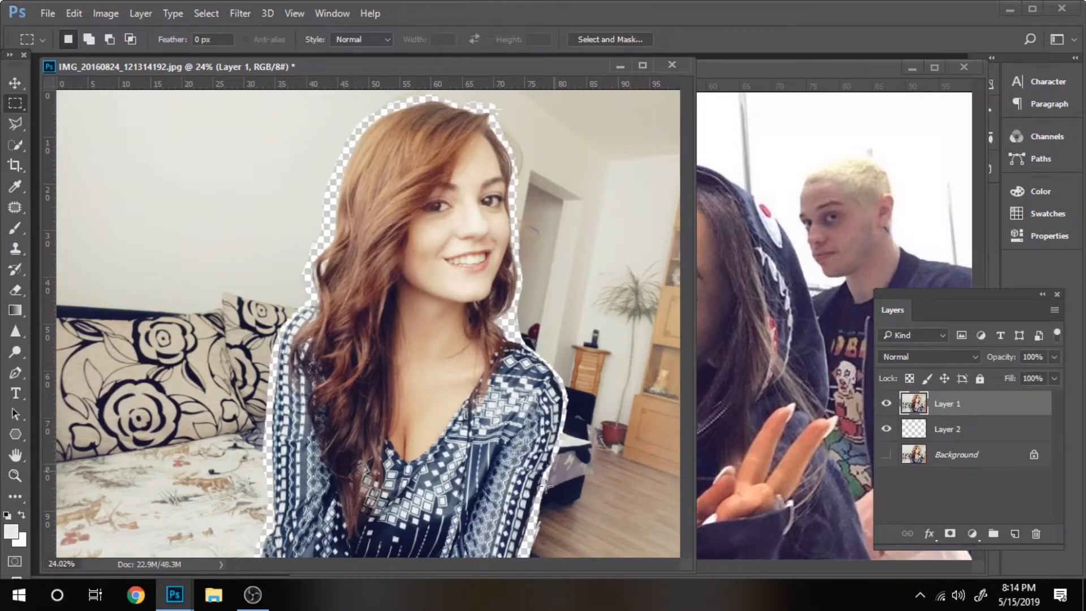
click(15, 123)
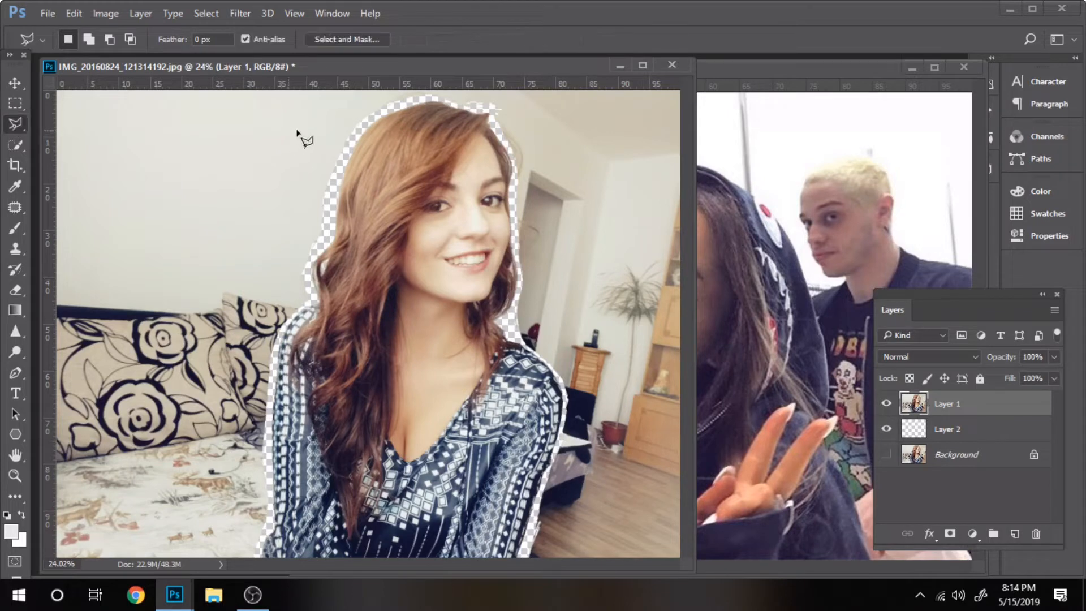
mouse_move(373, 119)
mouse_down()
mouse_move(329, 198)
mouse_move(311, 304)
mouse_move(285, 327)
mouse_up()
click(285, 327)
click(274, 358)
click(267, 417)
click(270, 474)
click(271, 524)
click(259, 555)
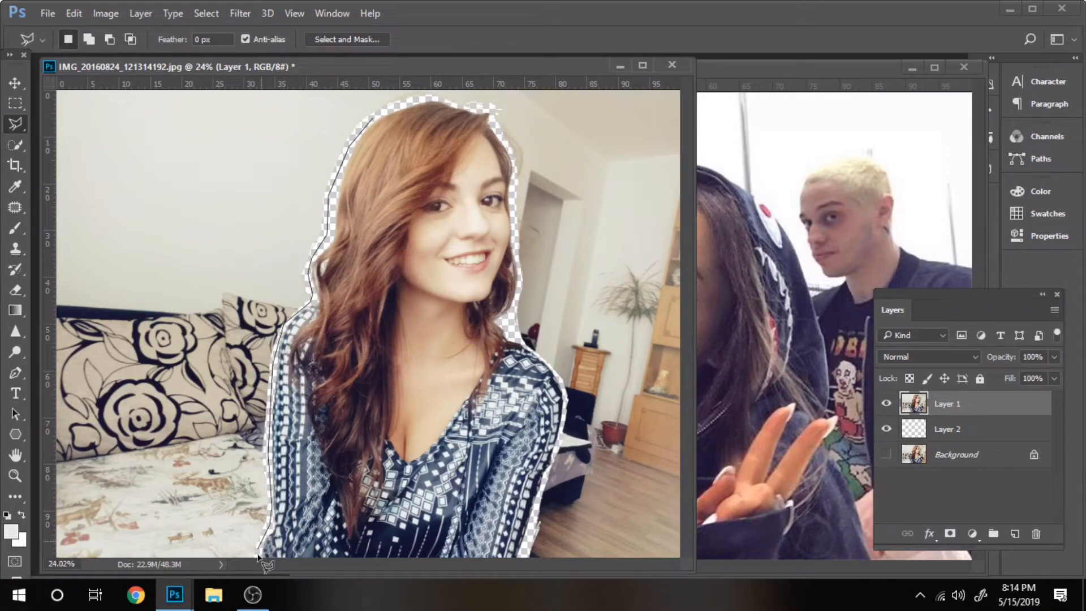
click(50, 566)
click(50, 85)
click(687, 85)
click(687, 566)
click(526, 557)
click(536, 512)
click(557, 449)
click(566, 400)
click(551, 370)
click(510, 335)
click(517, 284)
click(513, 168)
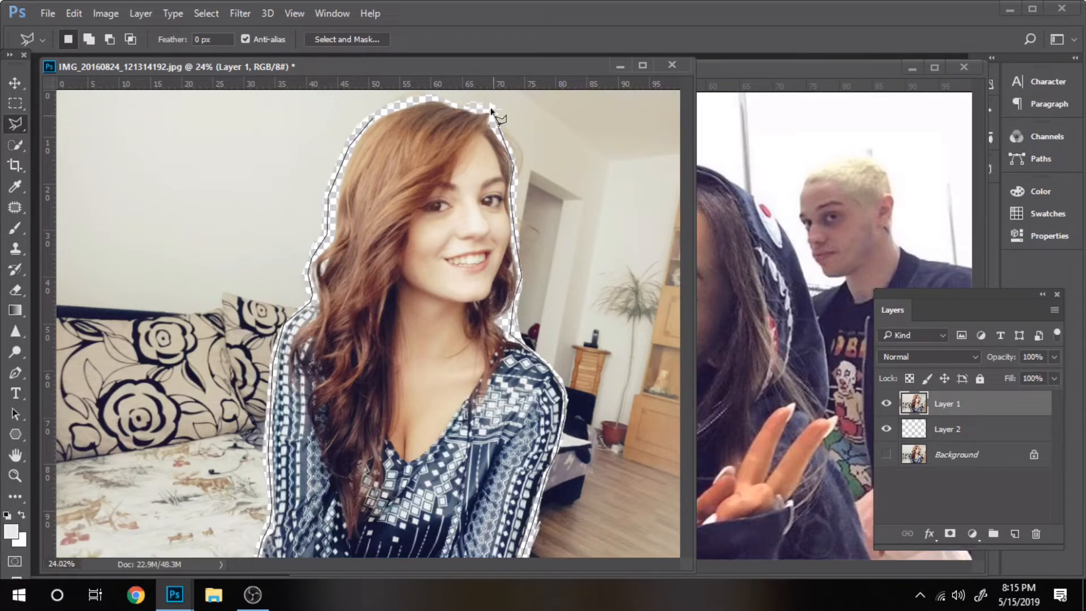
click(493, 107)
click(462, 107)
Step: Erase all the room background inside the selection on Layer 1 with a 275-pixel eraser and deselect
key(e)
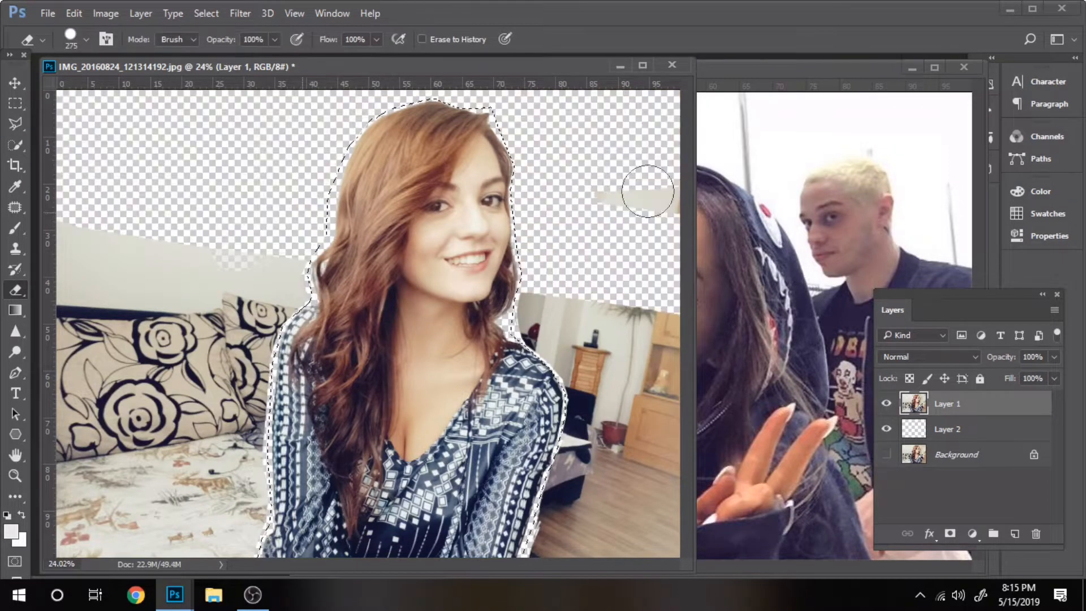
drag(642, 181, 666, 319)
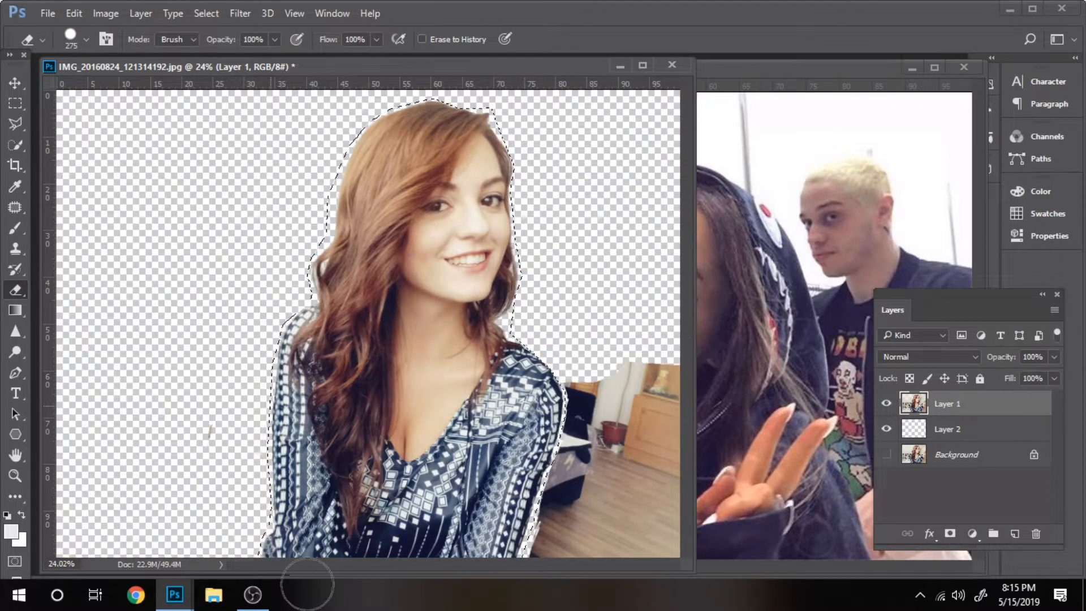
drag(303, 582, 531, 586)
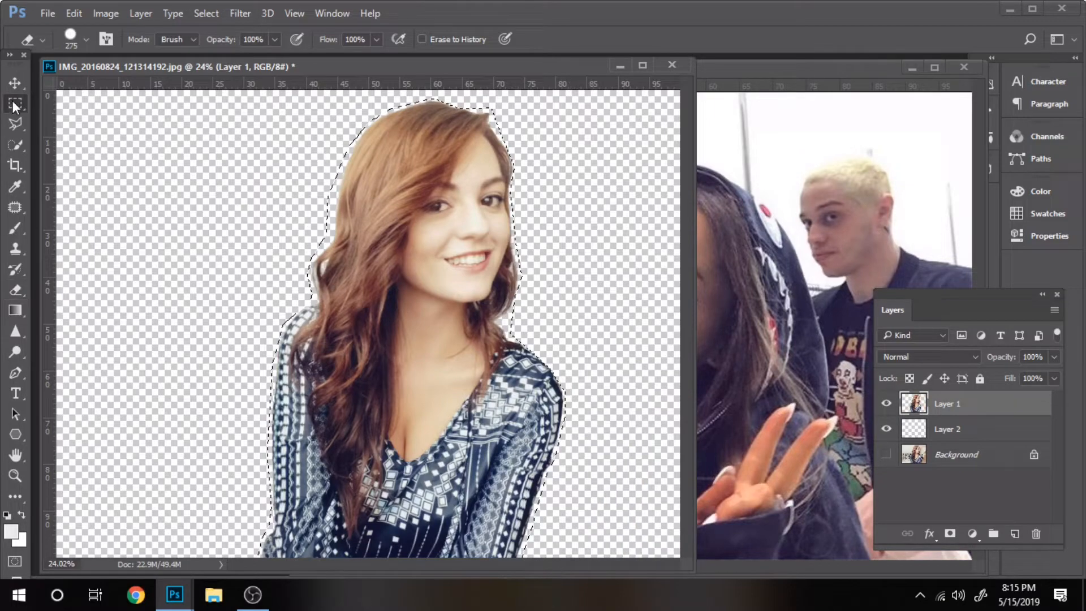
click(15, 103)
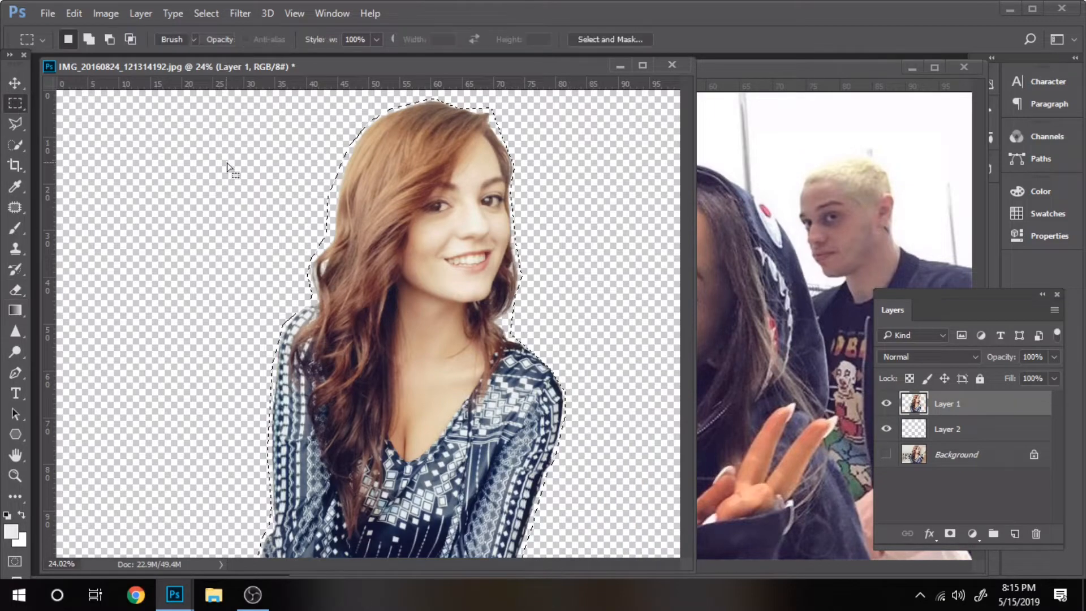
right_click(227, 166)
click(272, 179)
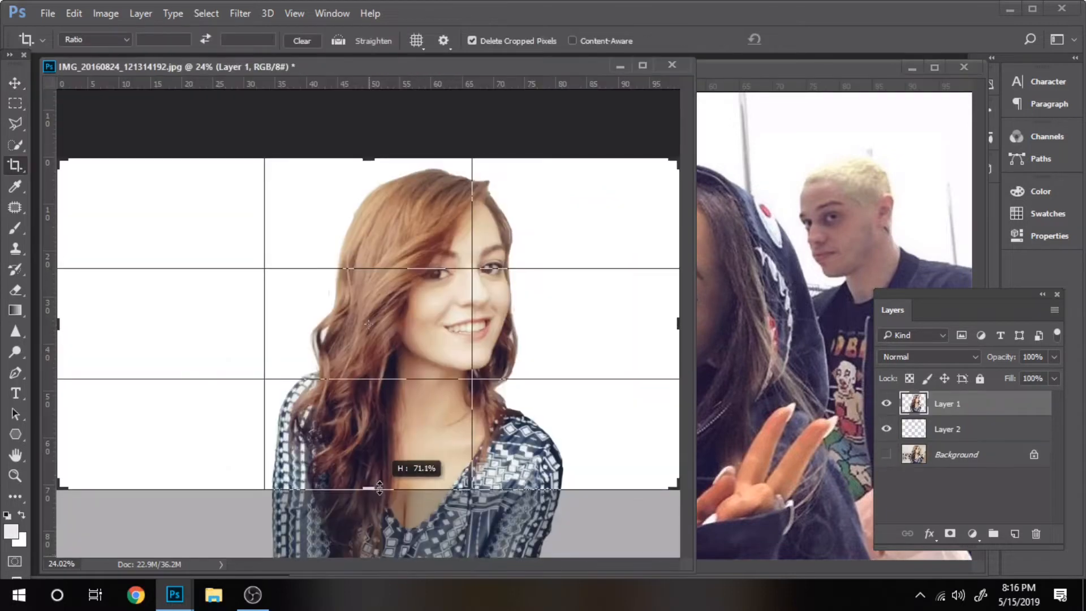
Step: Crop the cutout photo to about 71% of its height and copy the woman into the selfie over the woman with the pearl earring
drag(379, 488, 380, 483)
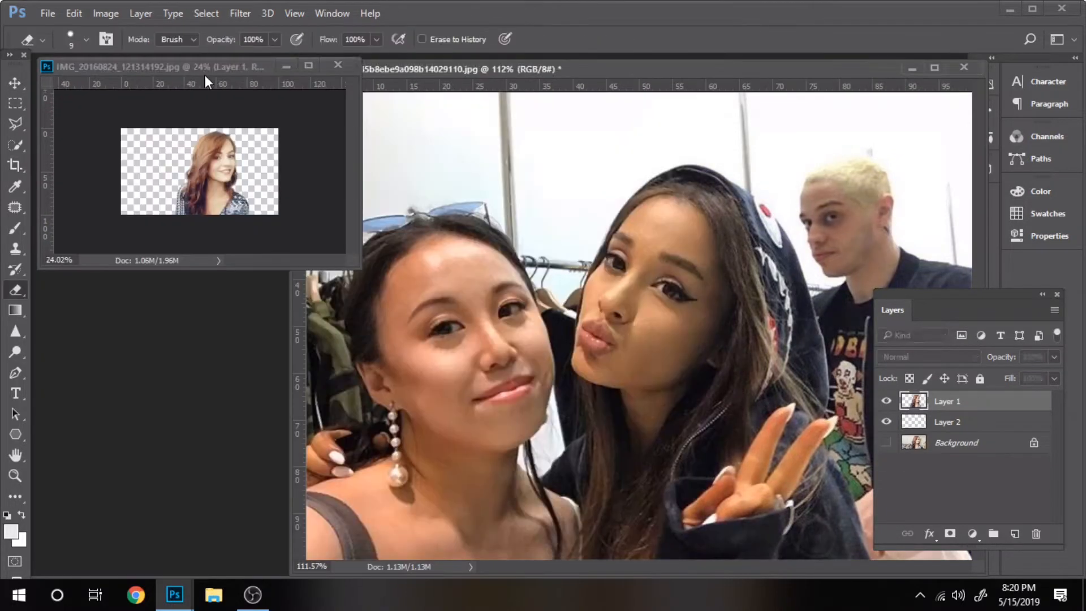
click(205, 75)
click(10, 83)
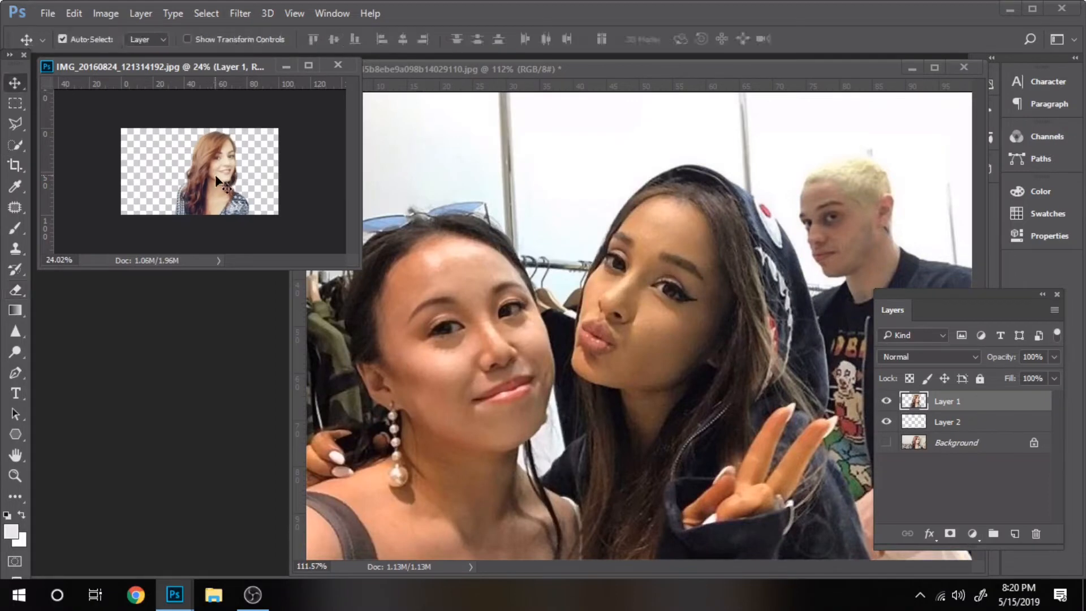
drag(215, 174, 467, 379)
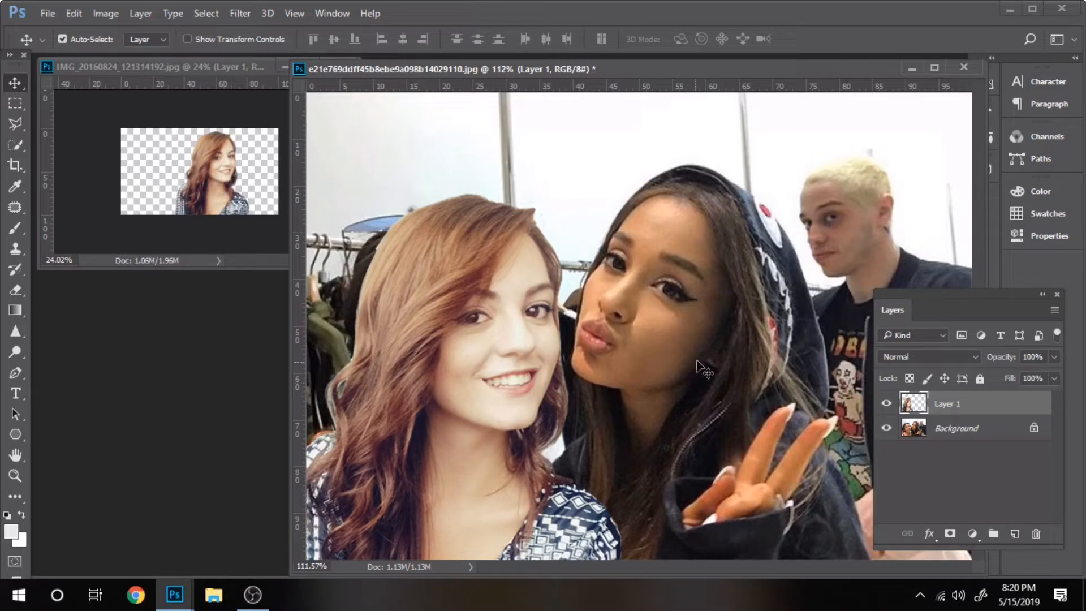
Step: Reduce Layer 1 to 26% opacity, erase its shoulder overlapping the hooded woman's sleeve with a size 9 eraser, and restore 100% opacity
click(1054, 377)
drag(1032, 376, 999, 376)
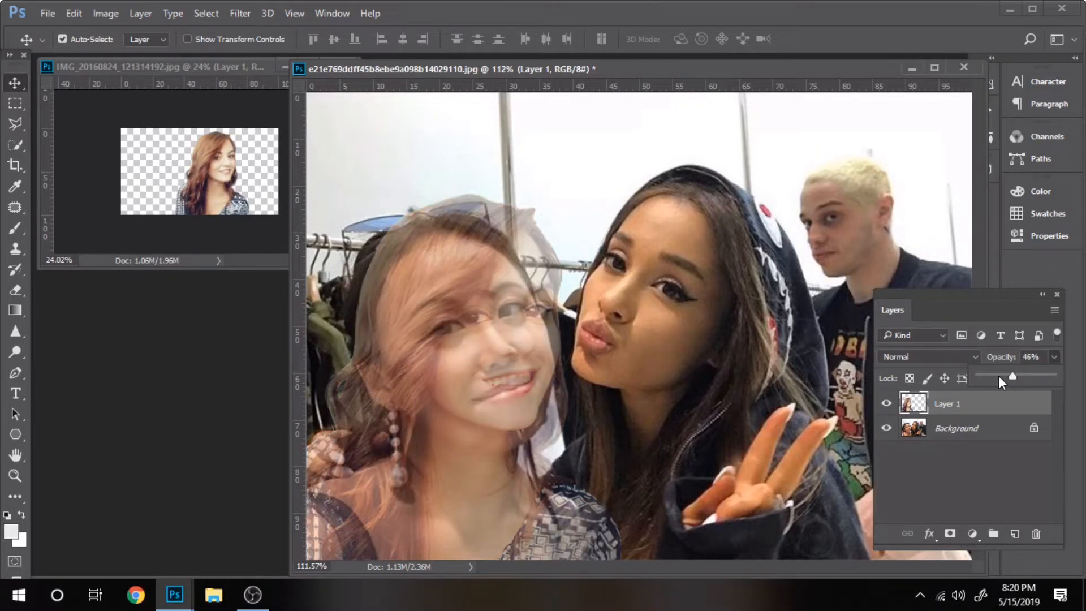
click(16, 290)
click(15, 289)
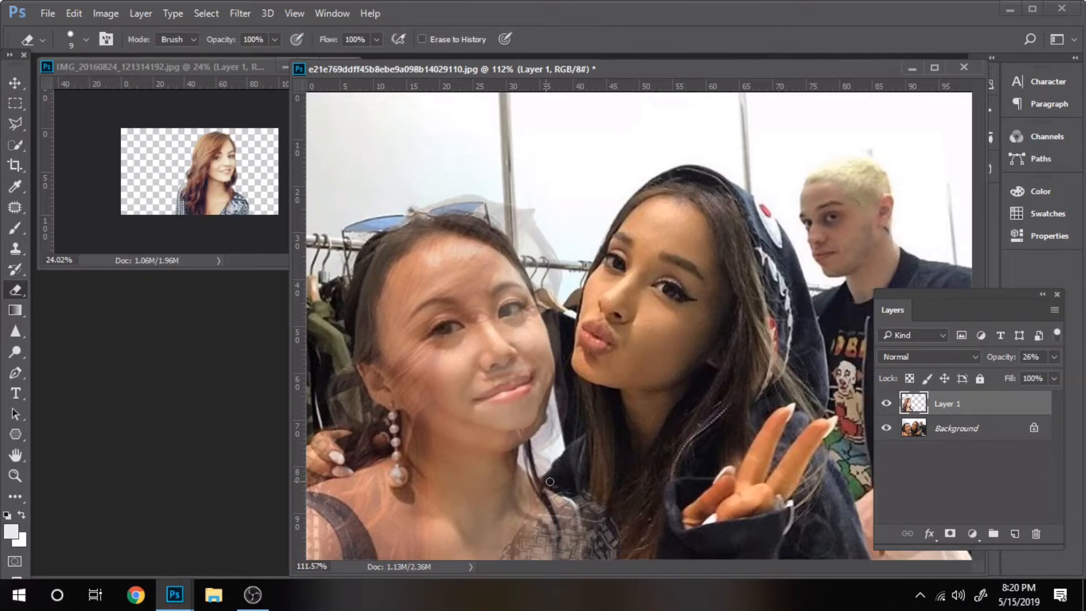
mouse_move(550, 482)
mouse_down()
mouse_move(596, 509)
mouse_move(578, 491)
mouse_move(604, 563)
mouse_move(587, 522)
mouse_move(580, 563)
mouse_up()
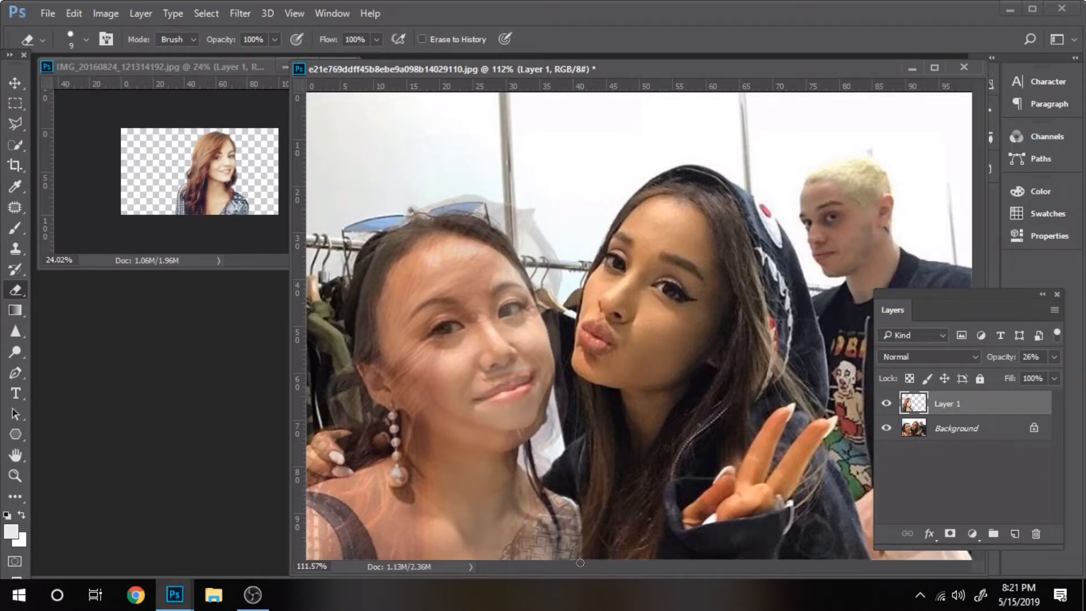
click(1054, 358)
drag(1009, 371, 1056, 371)
Step: Add a Curves adjustment layer clipped to the Background layer
click(934, 429)
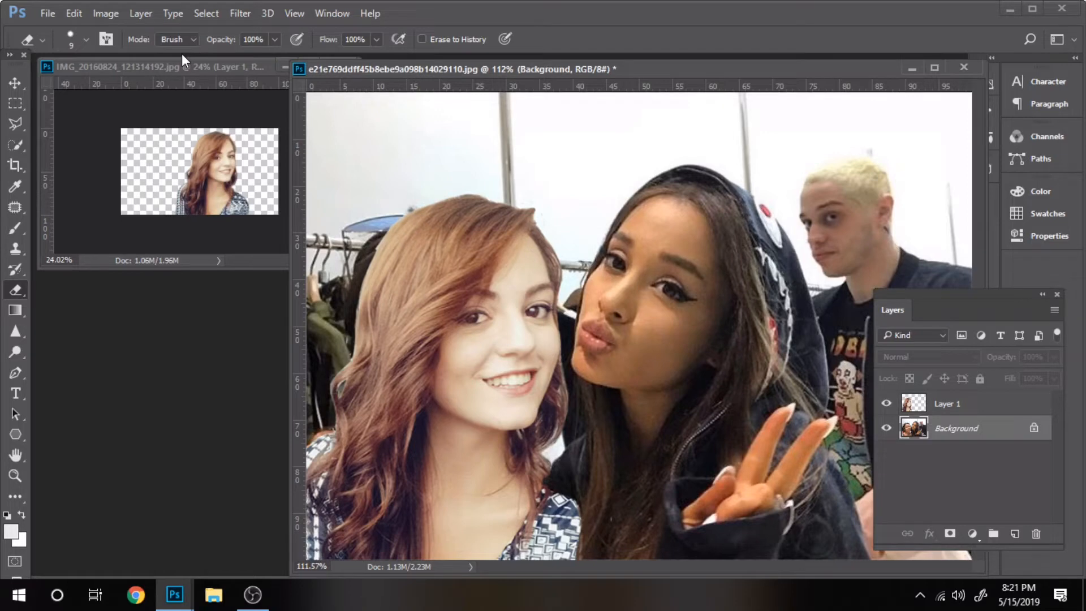
click(133, 15)
mouse_move(294, 214)
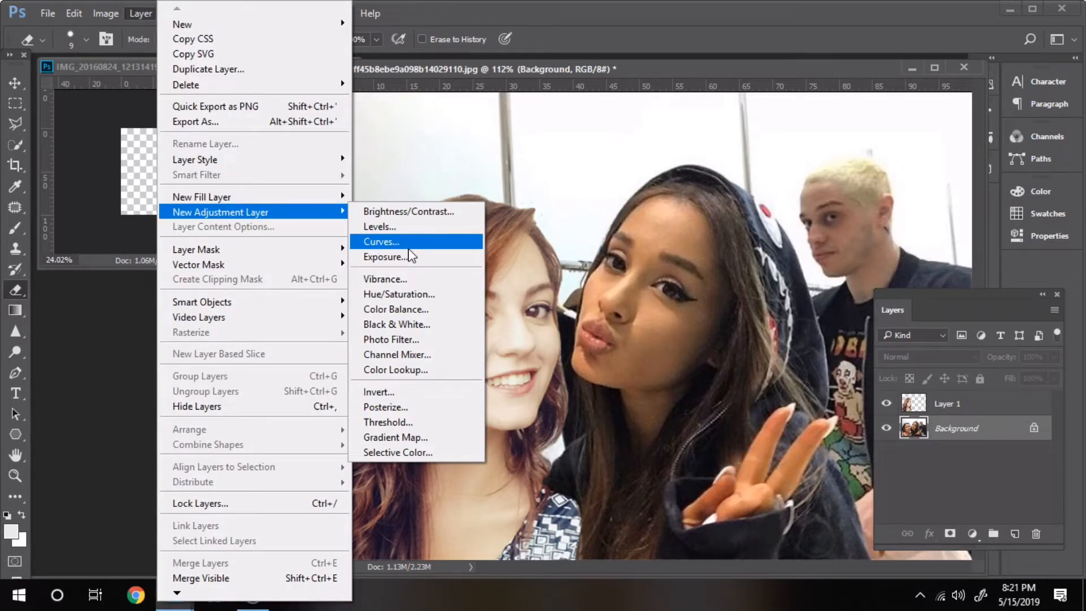
click(406, 247)
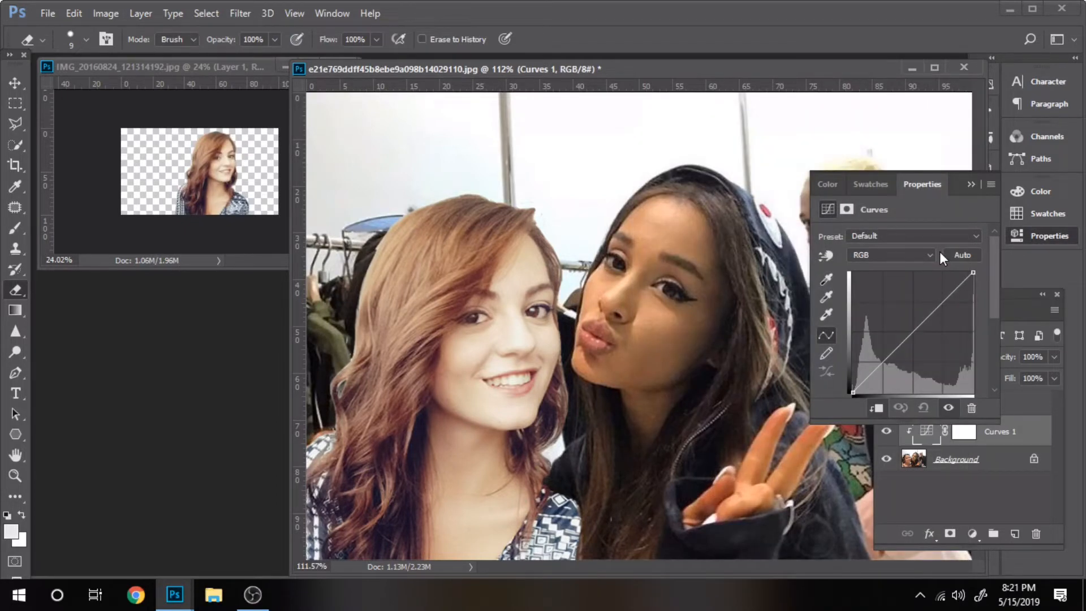
Step: Set the Curves auto correction to Find Dark & Light Colors with target shadow colour 1a1128 sampled from the dark hair beside the pasted woman's neck
alt+click(965, 255)
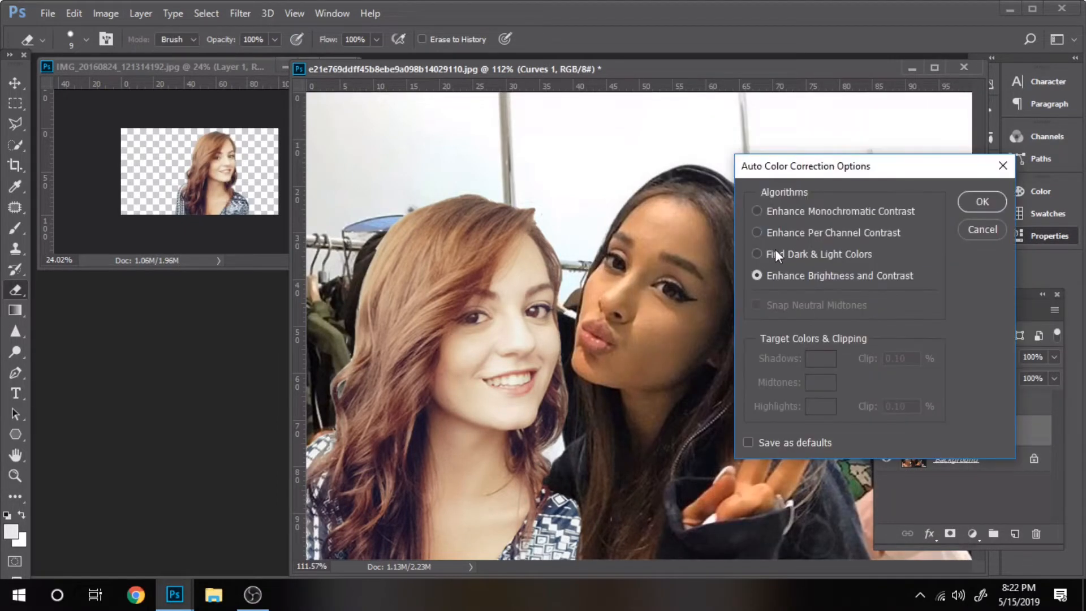
click(772, 250)
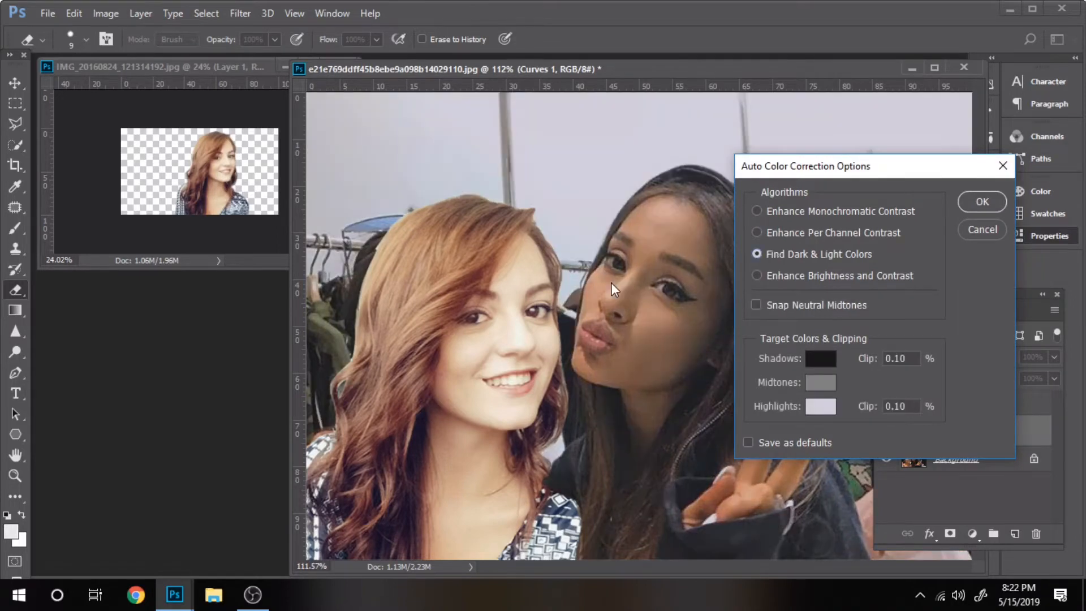
click(821, 358)
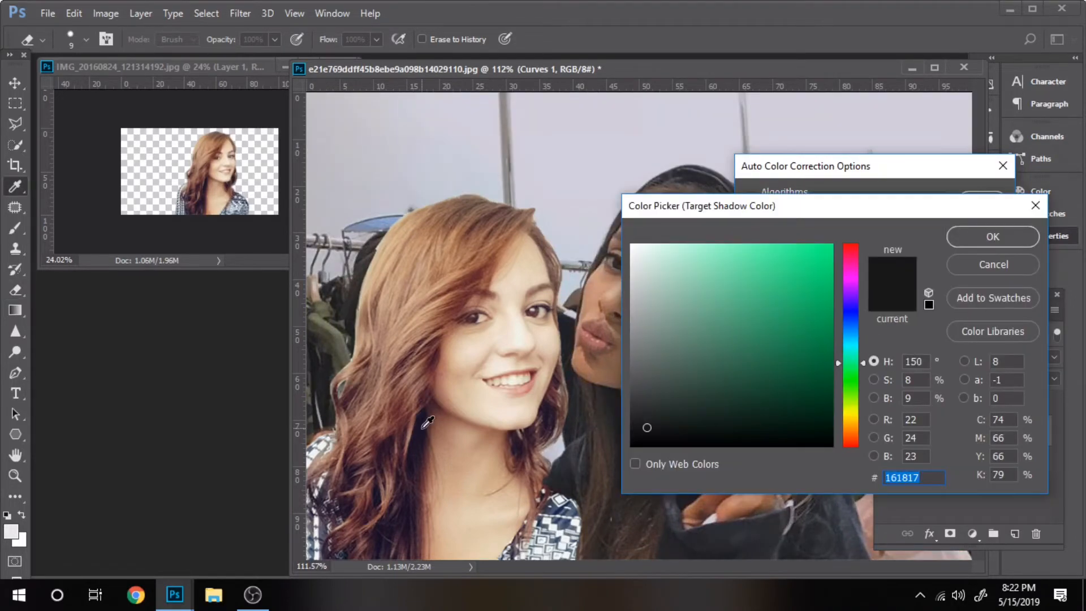
click(423, 427)
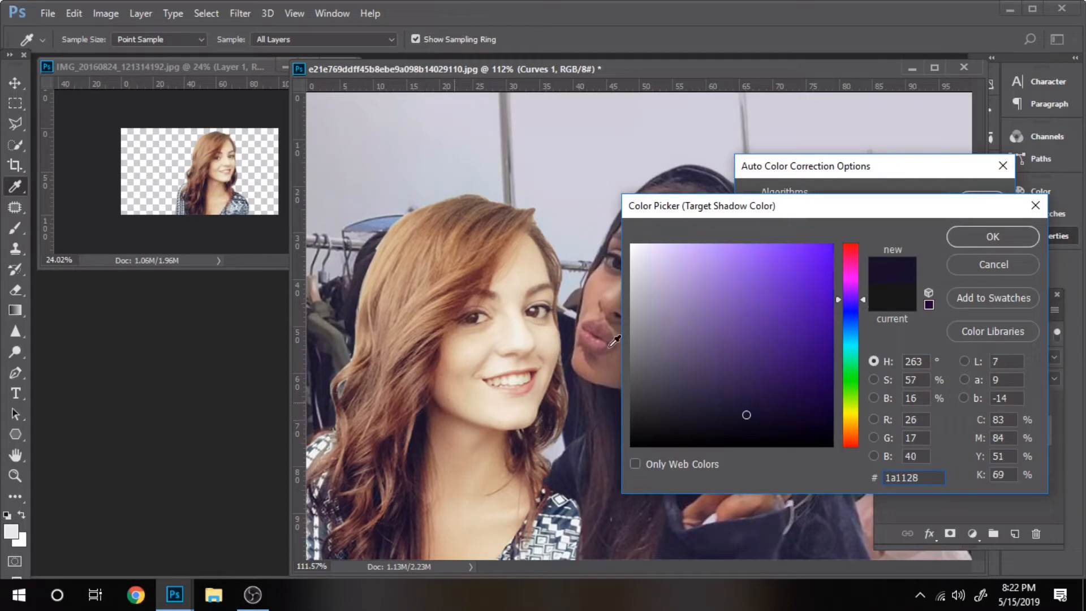
key(Return)
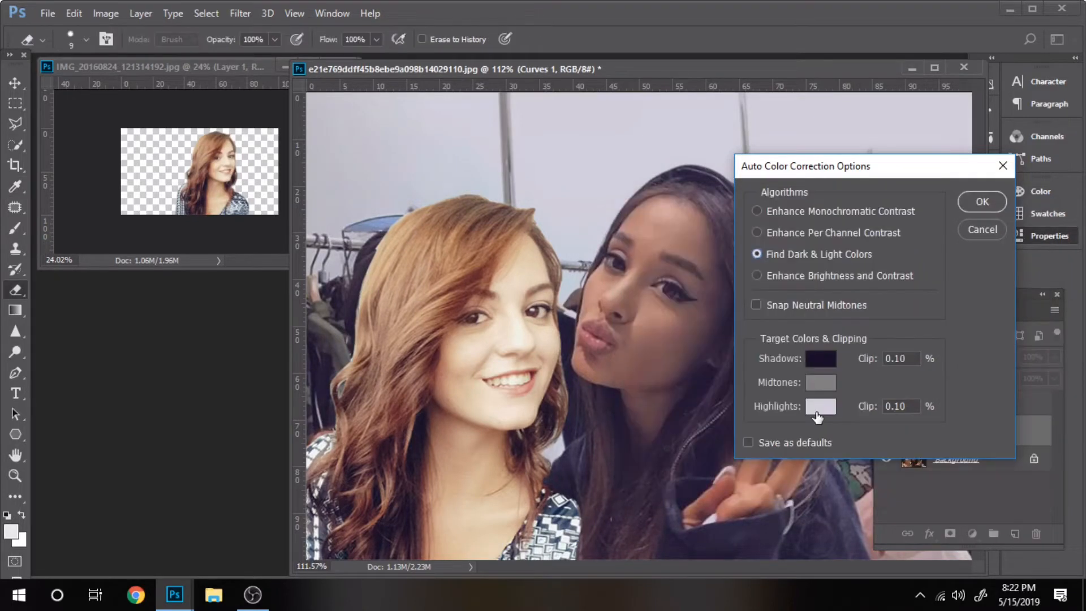
Step: Set the target highlight colour from the pasted woman's face, lighten it to H 55, S 7%, B 100%, and apply the auto colour correction
click(820, 407)
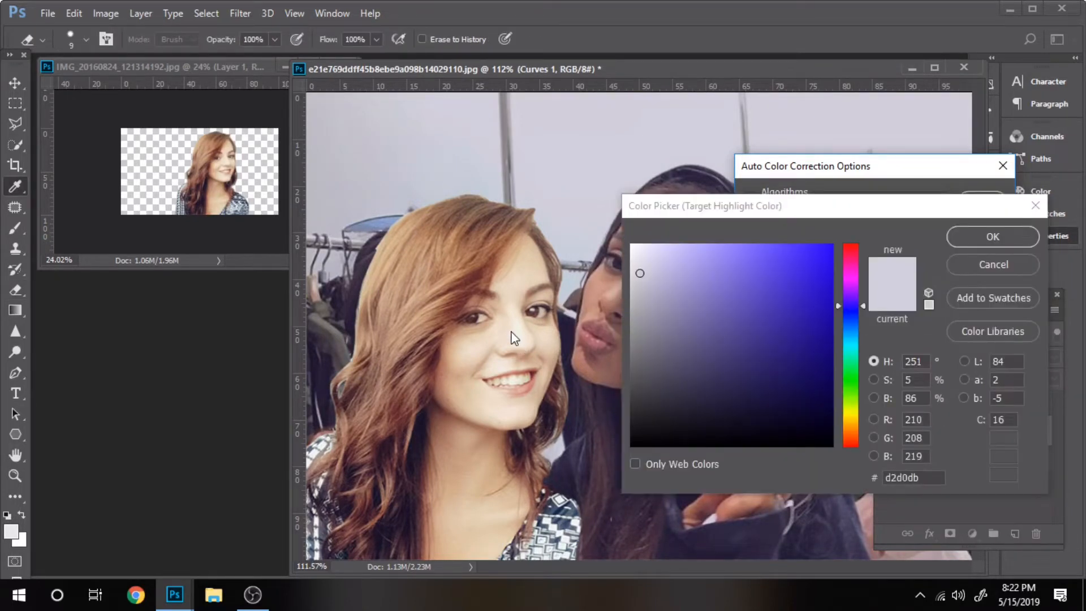
click(510, 333)
click(514, 321)
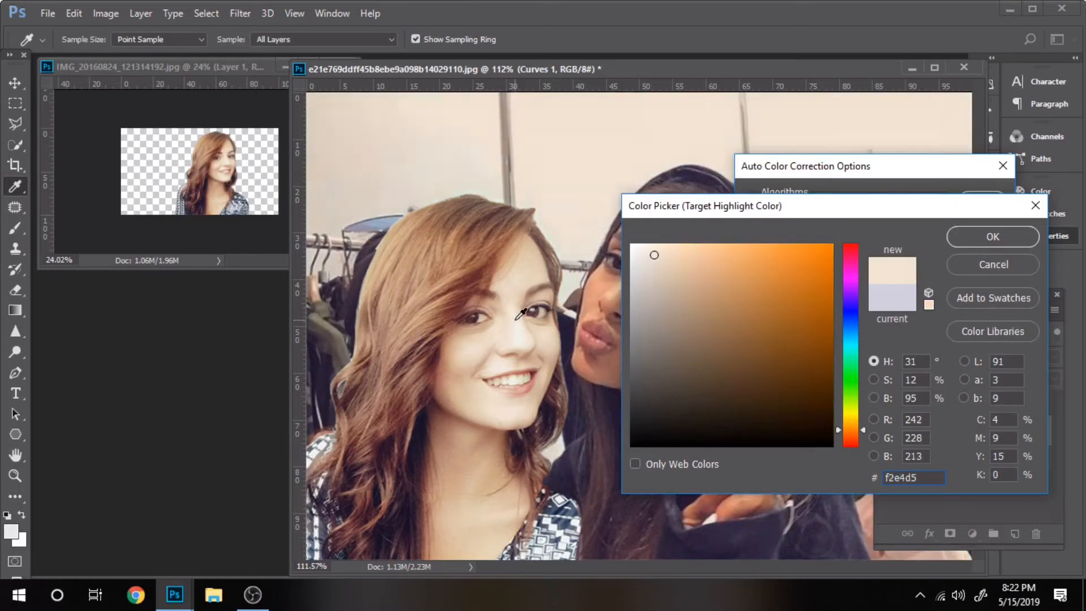
click(524, 377)
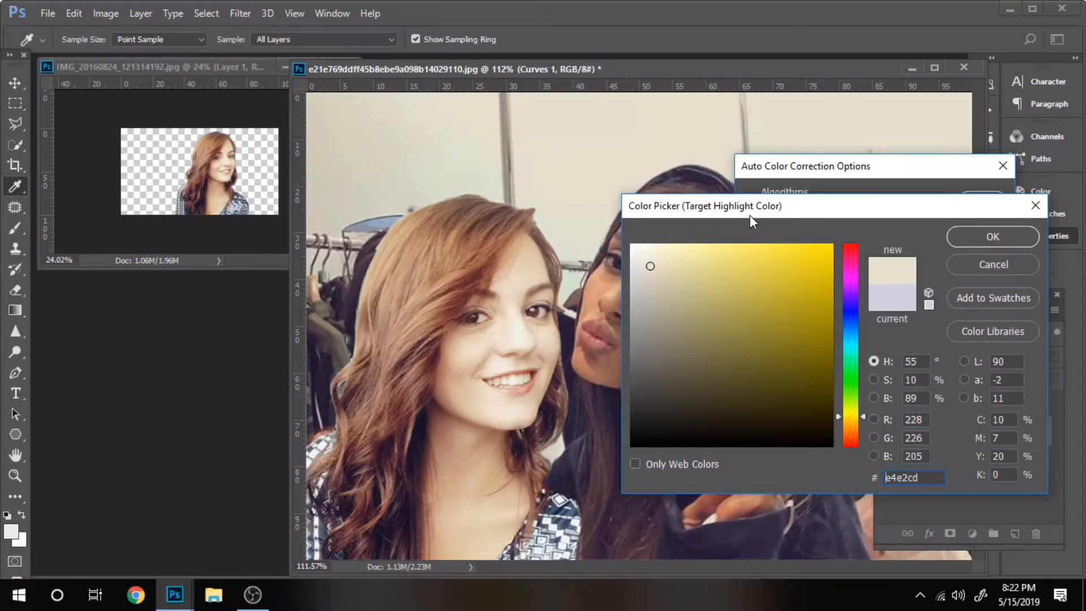
drag(749, 215, 806, 360)
click(706, 394)
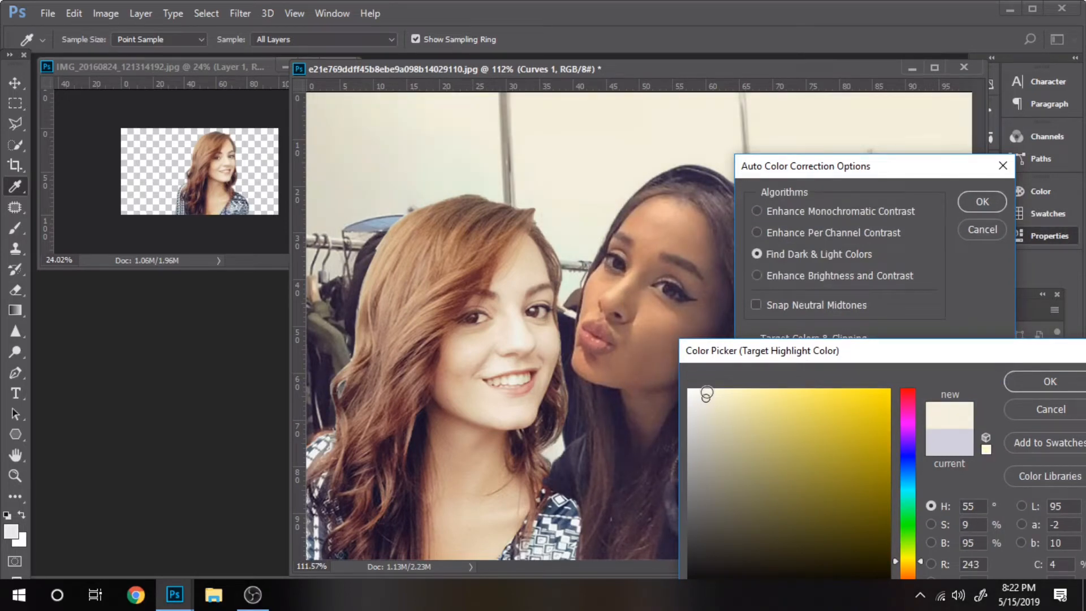
click(701, 389)
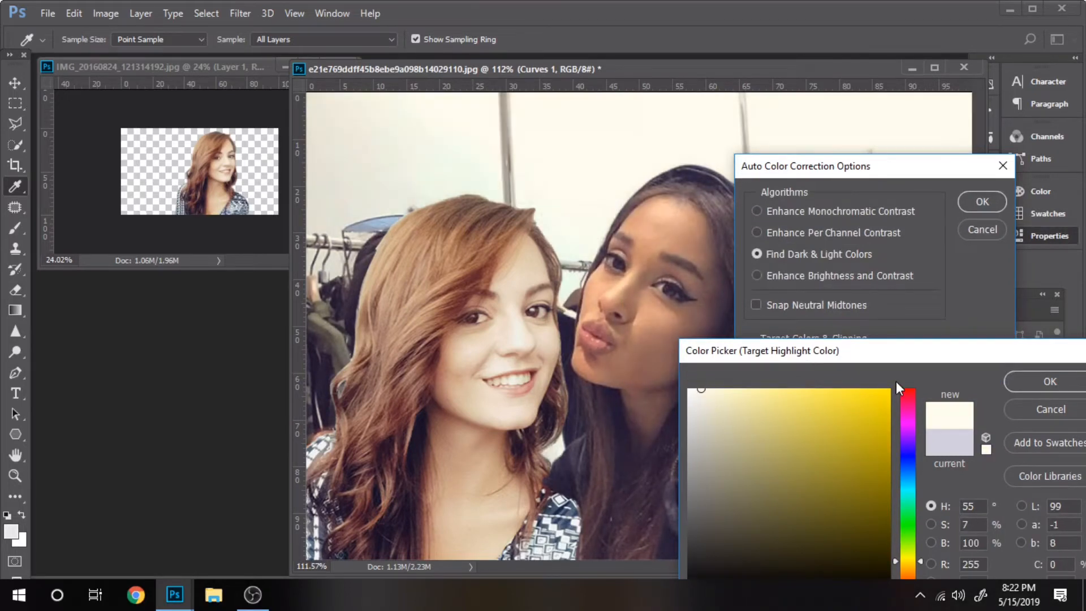
click(1050, 382)
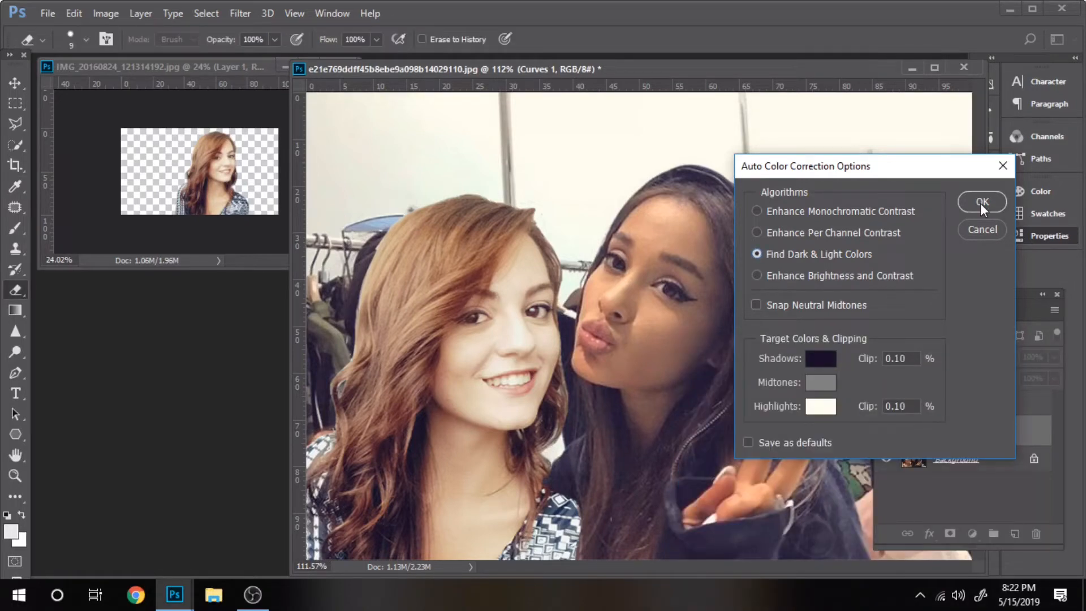
click(982, 204)
click(578, 247)
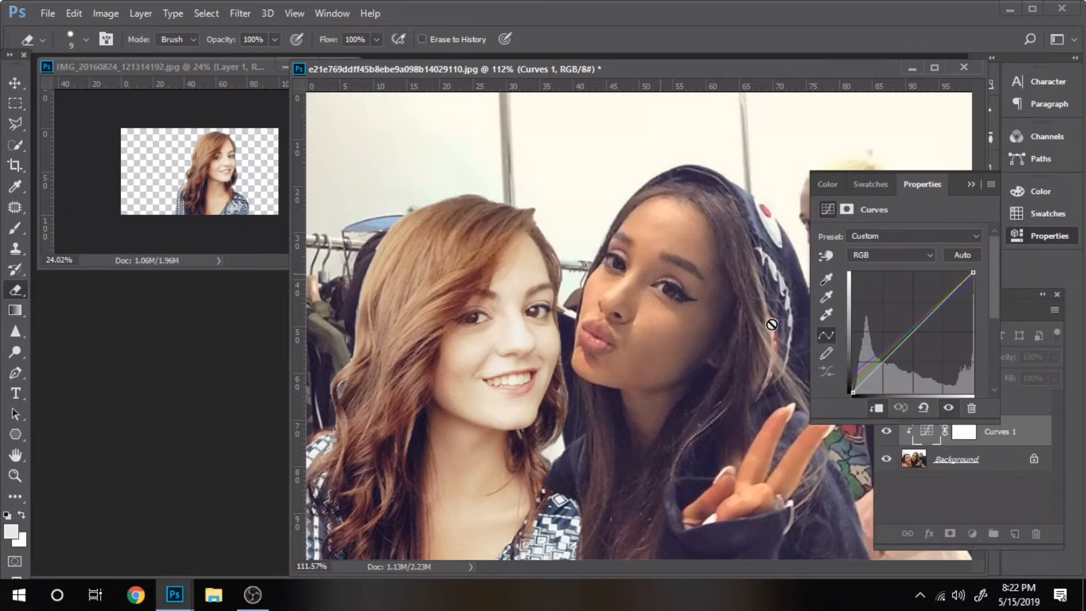
Step: Apply Brightness/Contrast to the Background layer with brightness 55 and a slight contrast adjustment
click(957, 459)
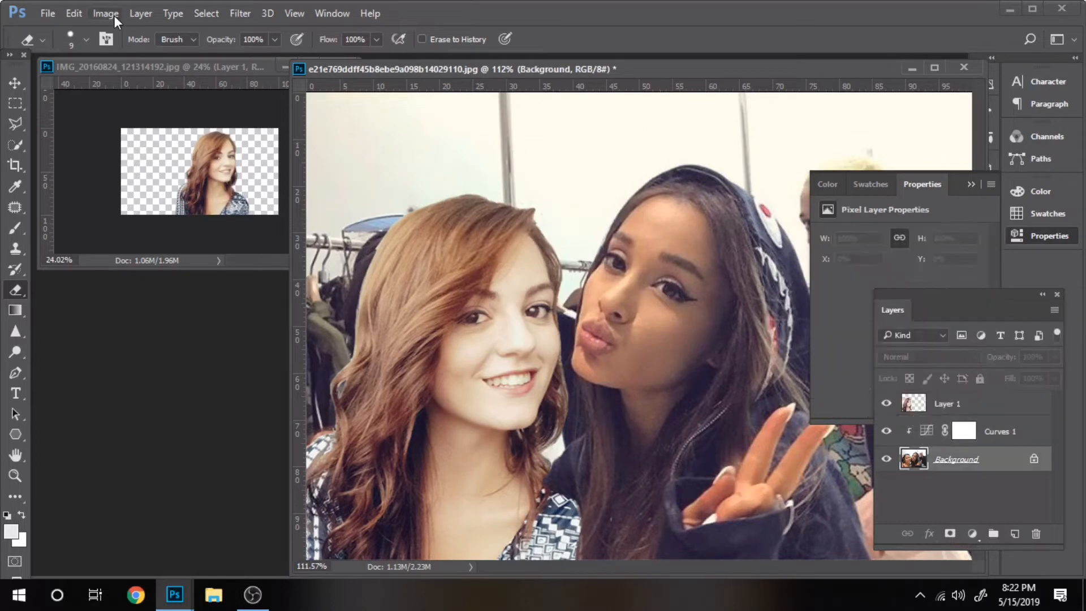
click(114, 15)
click(317, 53)
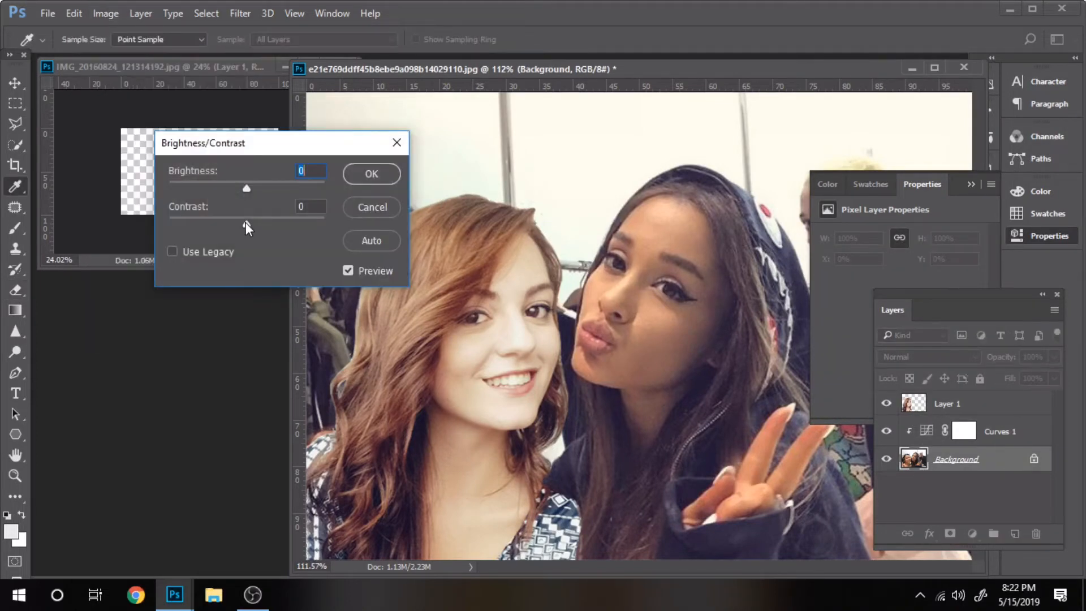
drag(246, 188, 276, 188)
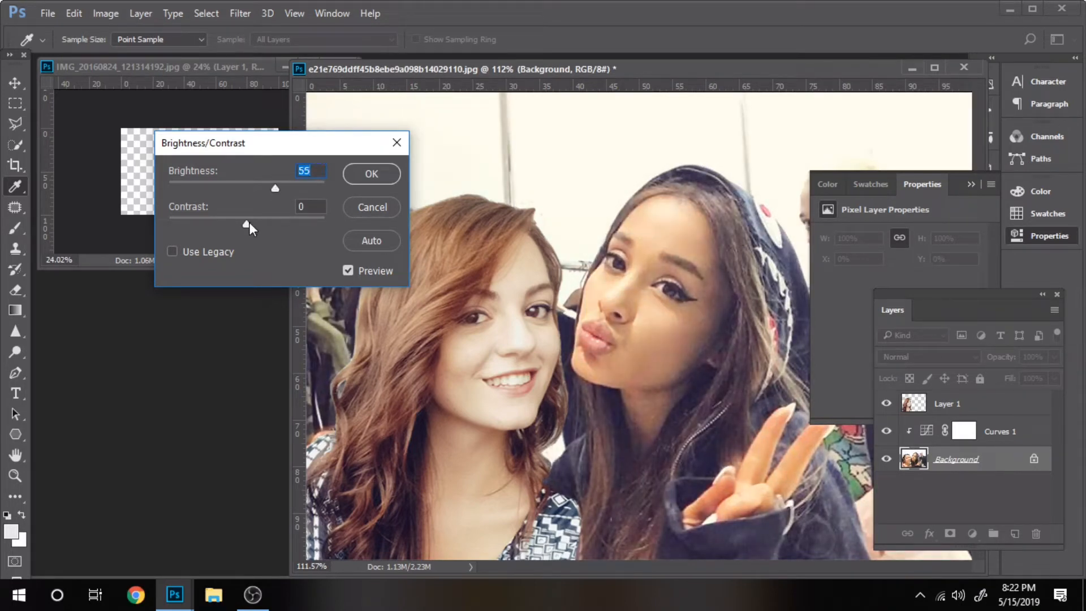
mouse_move(249, 221)
mouse_down()
mouse_move(212, 225)
mouse_move(253, 234)
mouse_up()
key(shift+Down)
click(352, 176)
key(e)
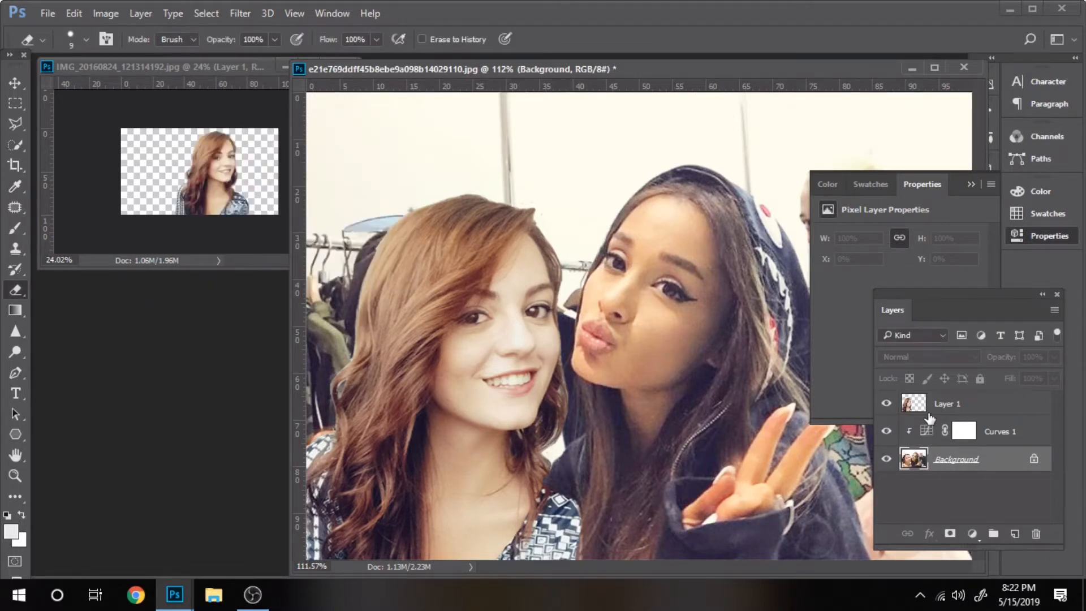
Step: Add a small amount of non-monochromatic Gaussian noise to the pasted woman on Layer 1
click(929, 413)
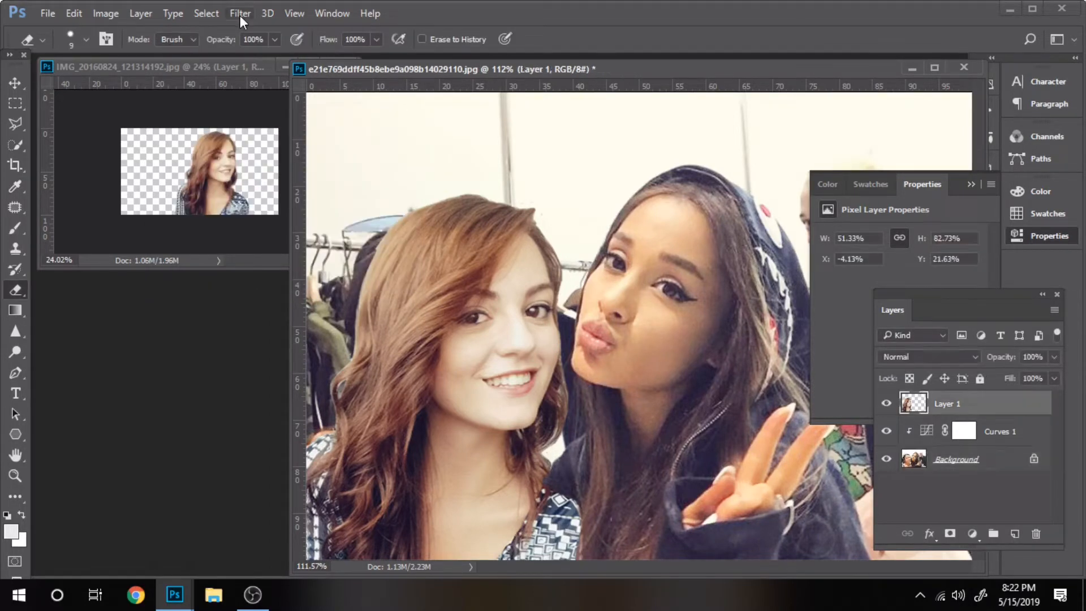
click(240, 13)
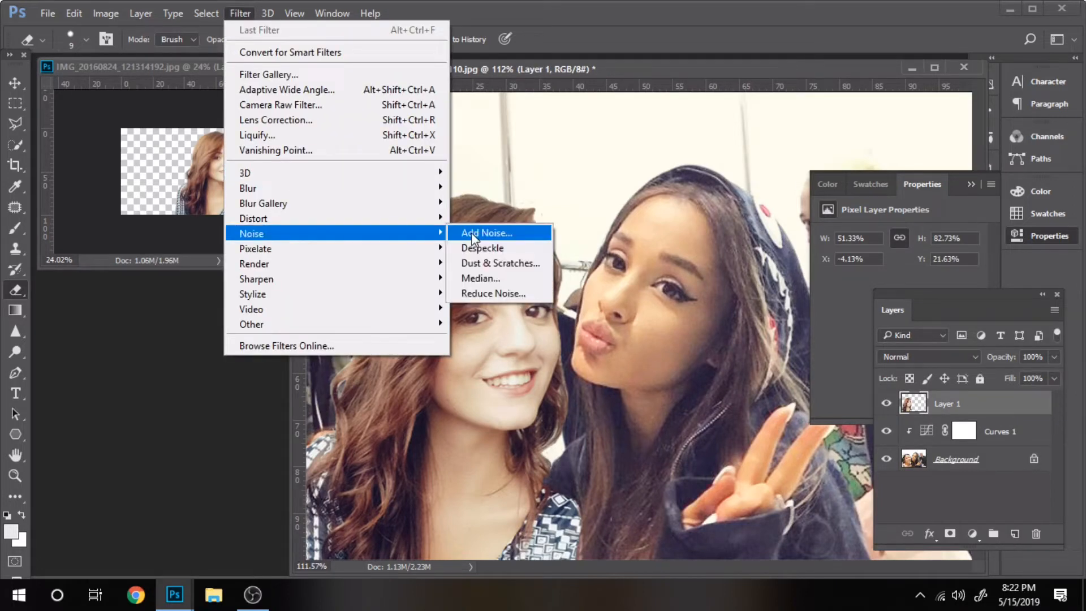
click(486, 234)
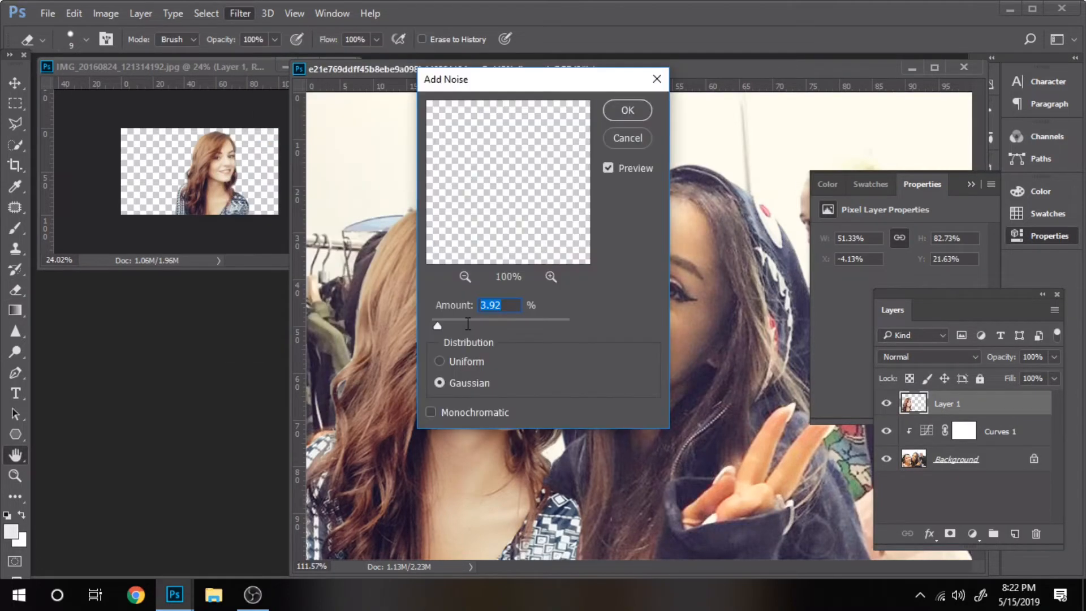
drag(475, 89, 763, 234)
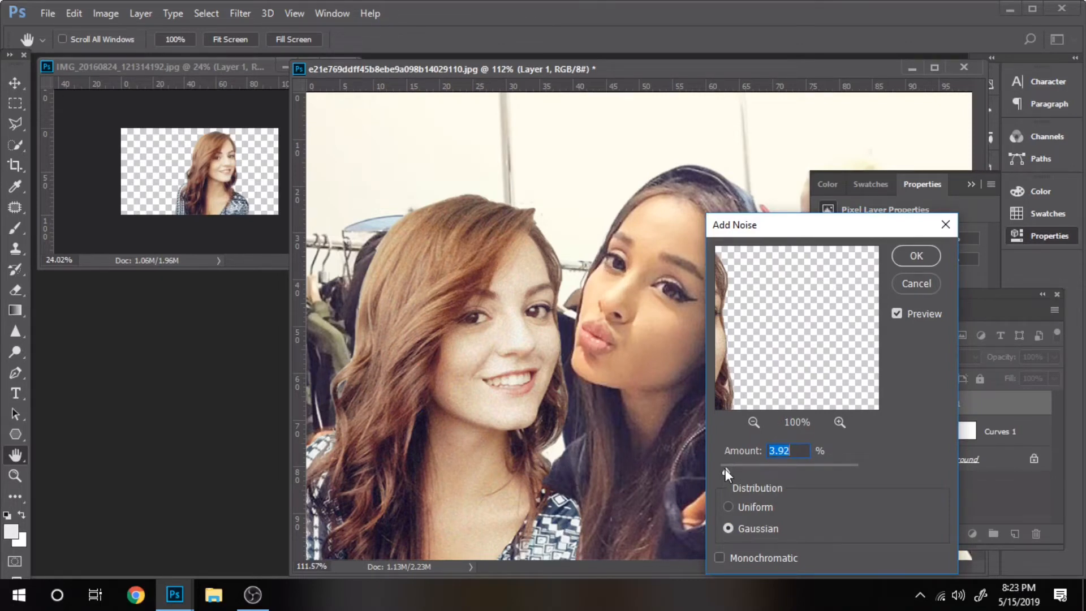
drag(726, 474, 725, 474)
click(916, 256)
key(e)
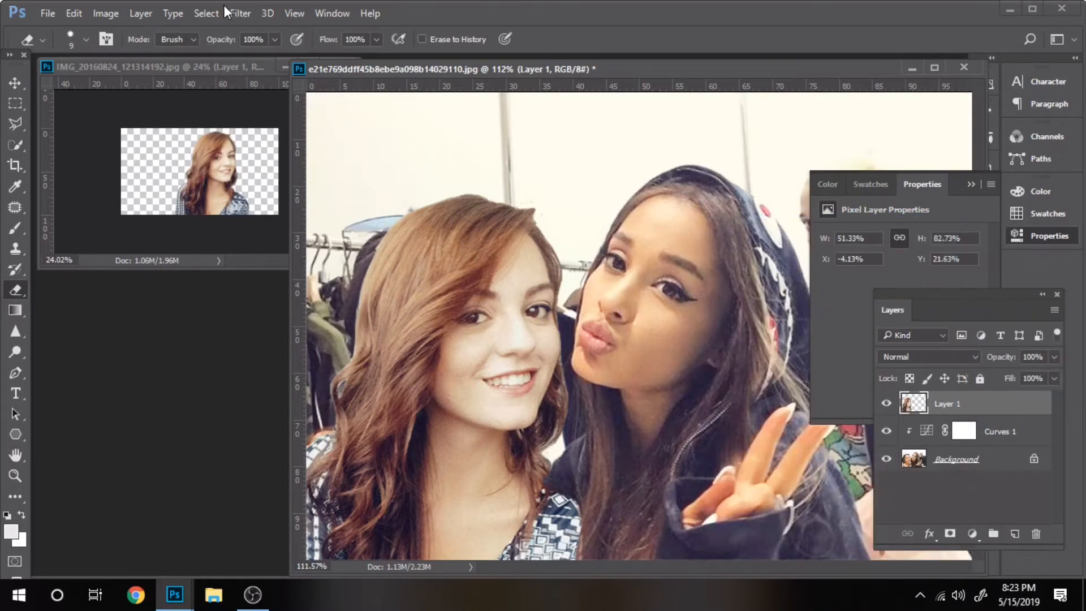
Step: Apply the basic Blur filter to Layer 1 to soften the pasted woman
click(235, 7)
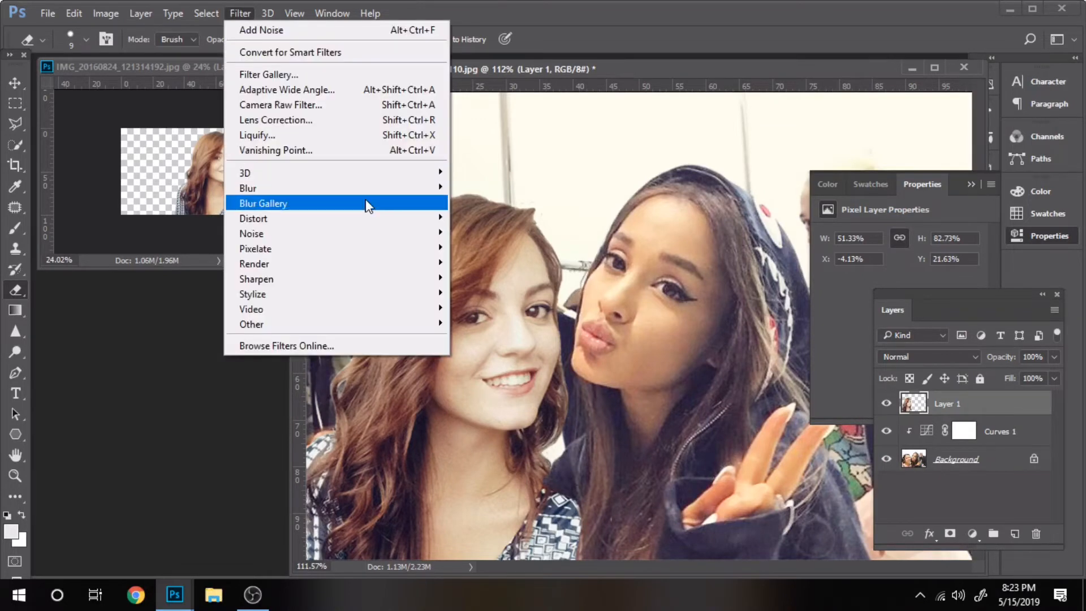
mouse_move(369, 191)
click(461, 199)
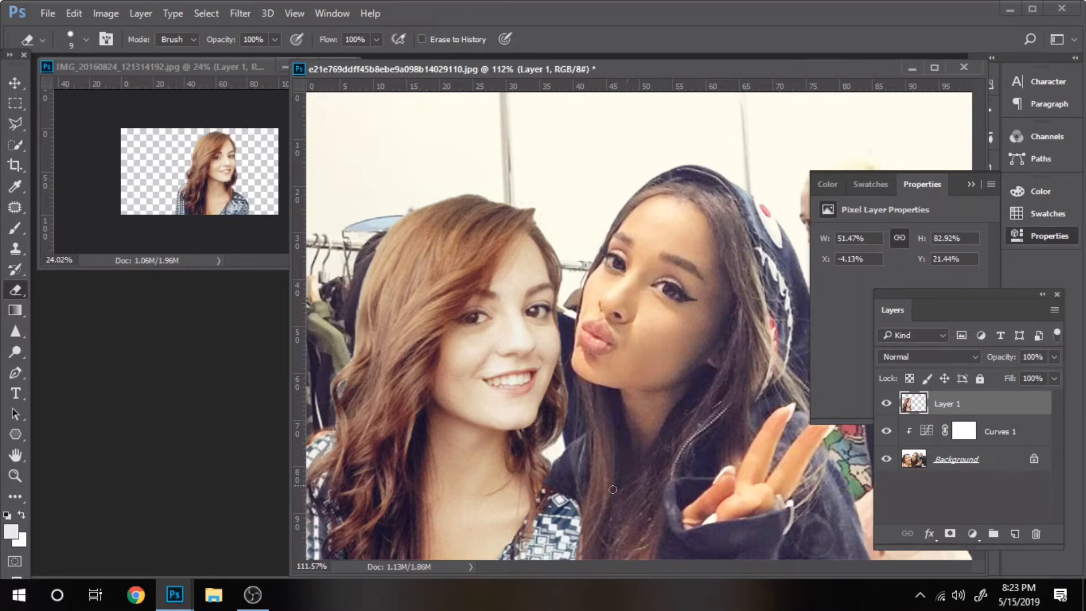
Step: Add a Black & White adjustment layer with default settings above Layer 1
click(140, 13)
mouse_move(221, 212)
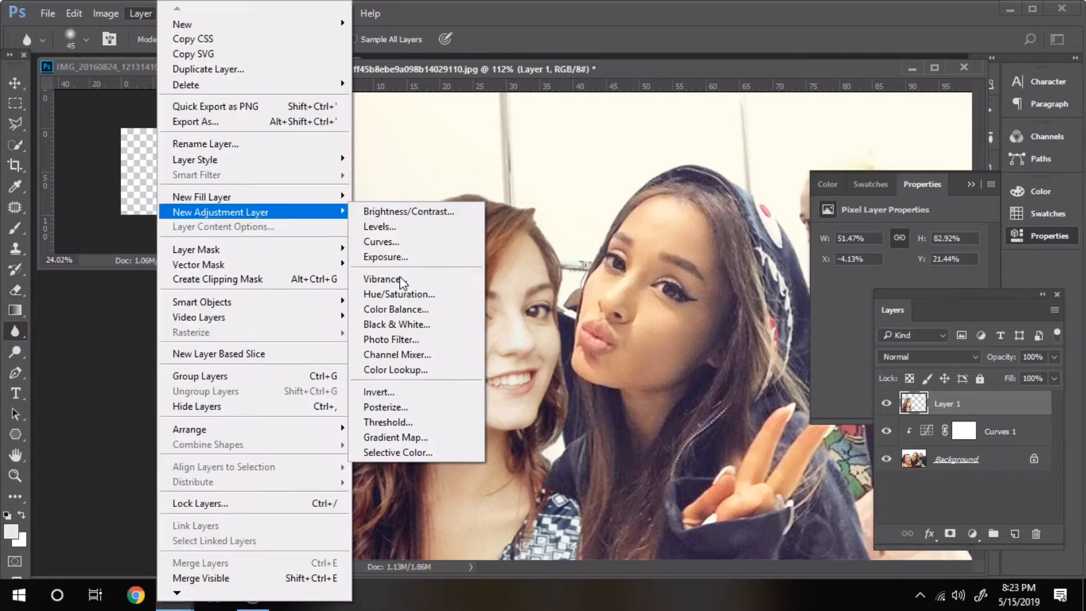
click(412, 324)
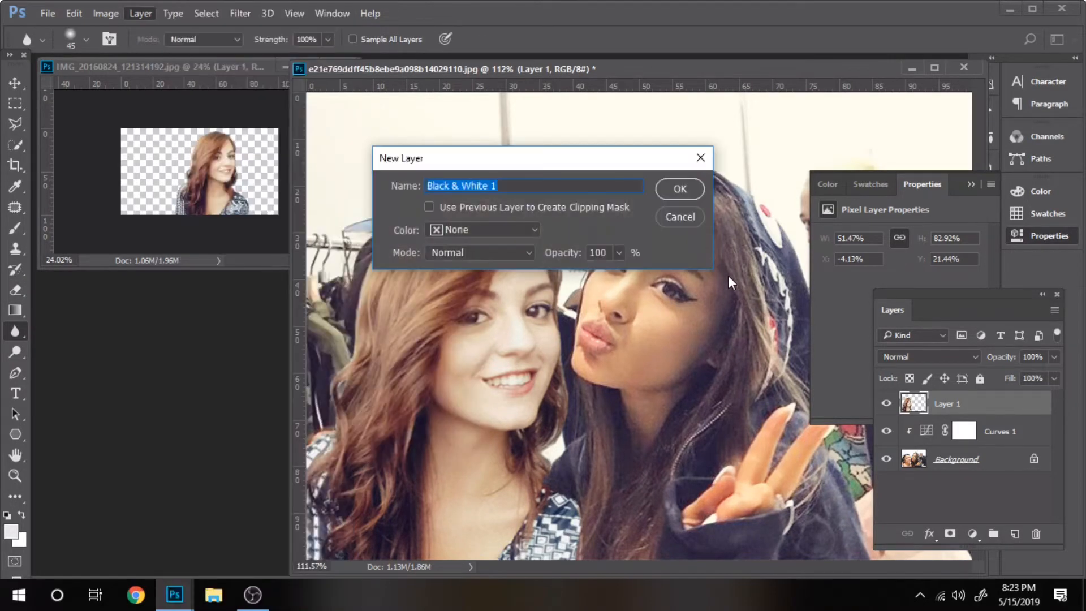
click(679, 190)
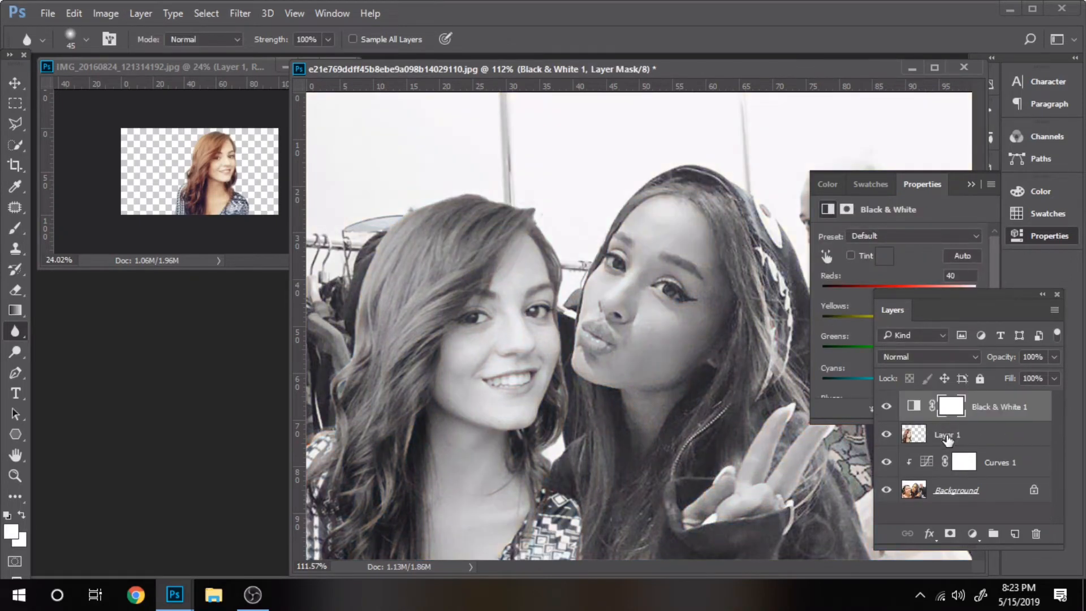
Step: Duplicate the Background layer
click(917, 493)
drag(374, 69, 166, 69)
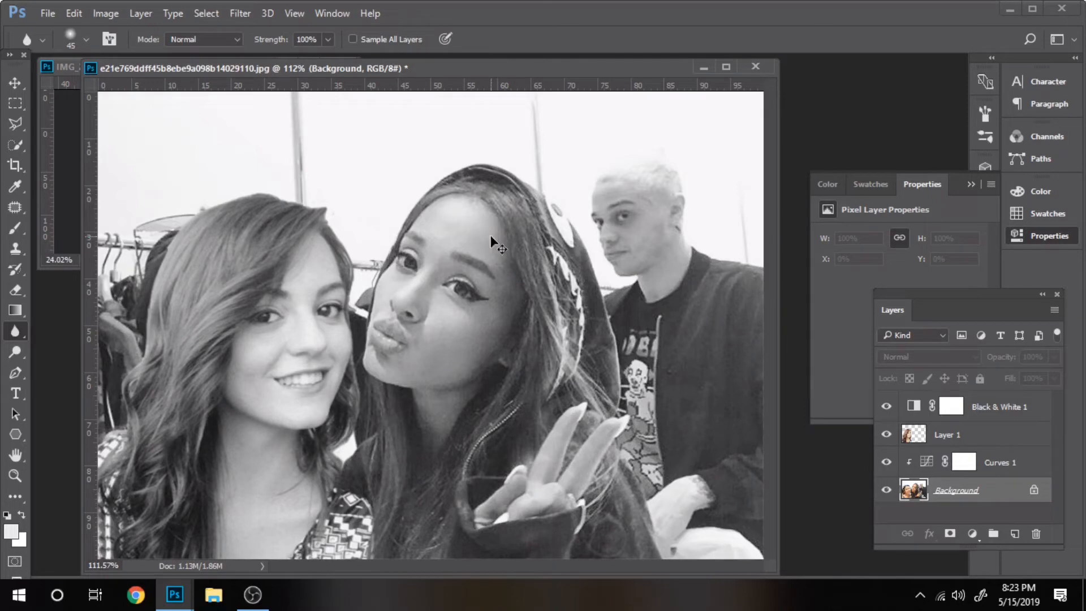
key(ctrl+j)
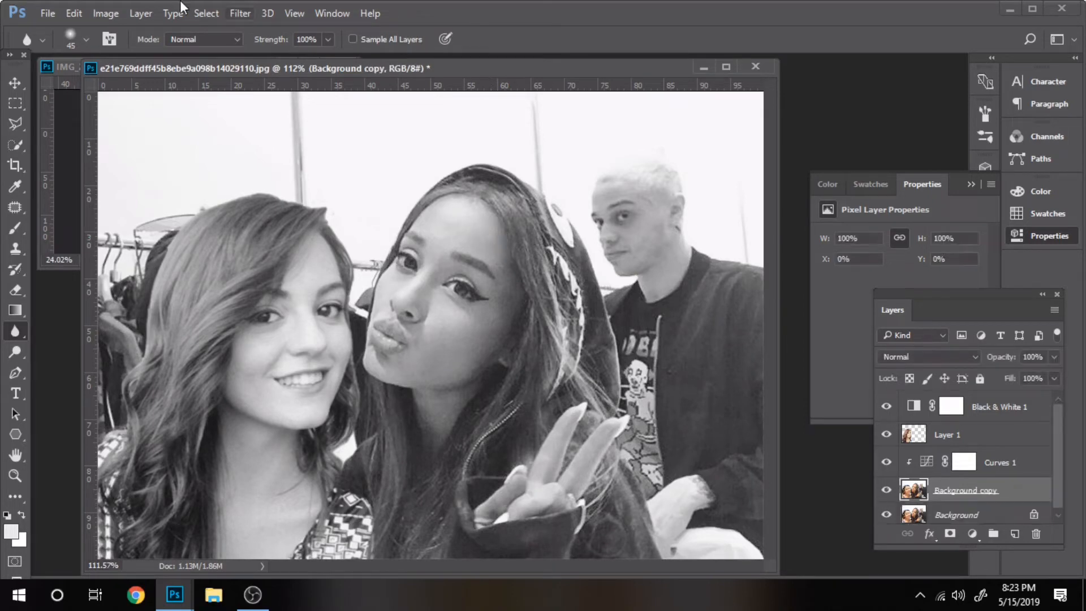
Step: Apply Brightness/Contrast to the Background copy layer with brightness 64
click(107, 13)
mouse_move(181, 49)
click(509, 49)
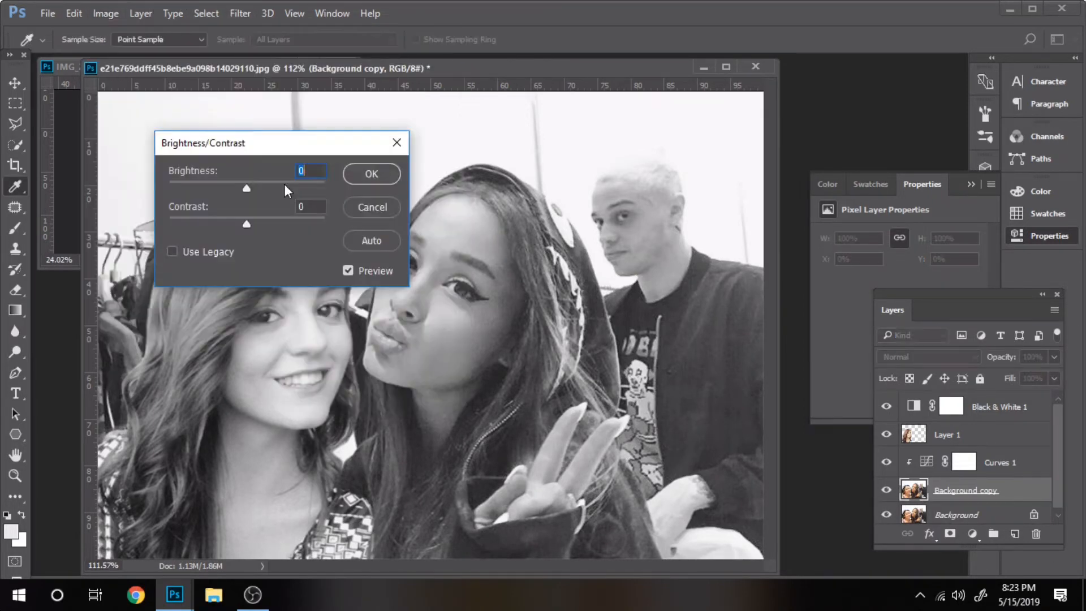
drag(279, 184, 277, 186)
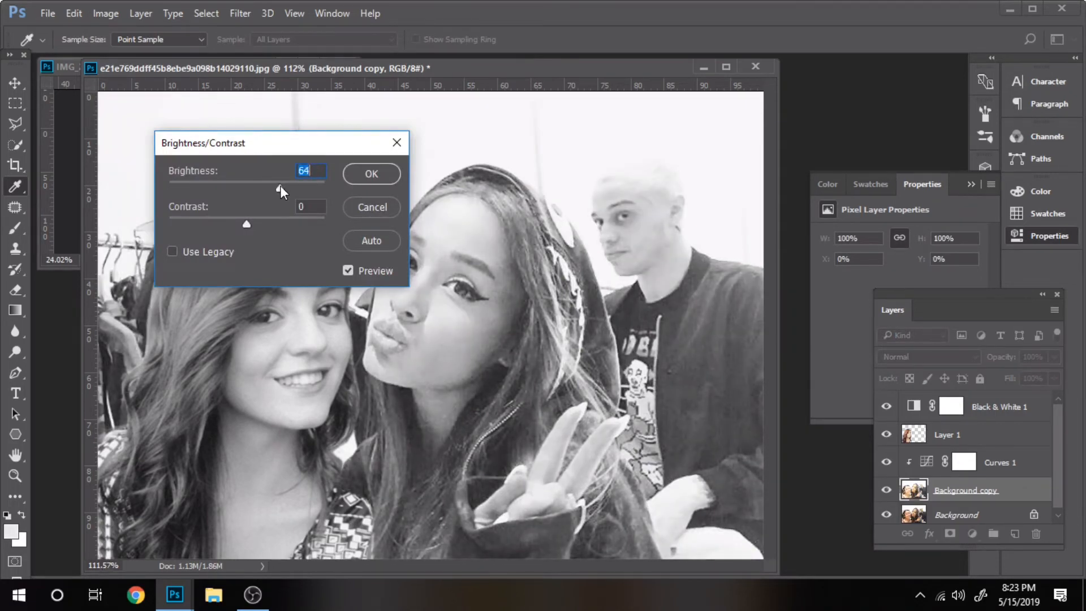
click(372, 174)
key(r)
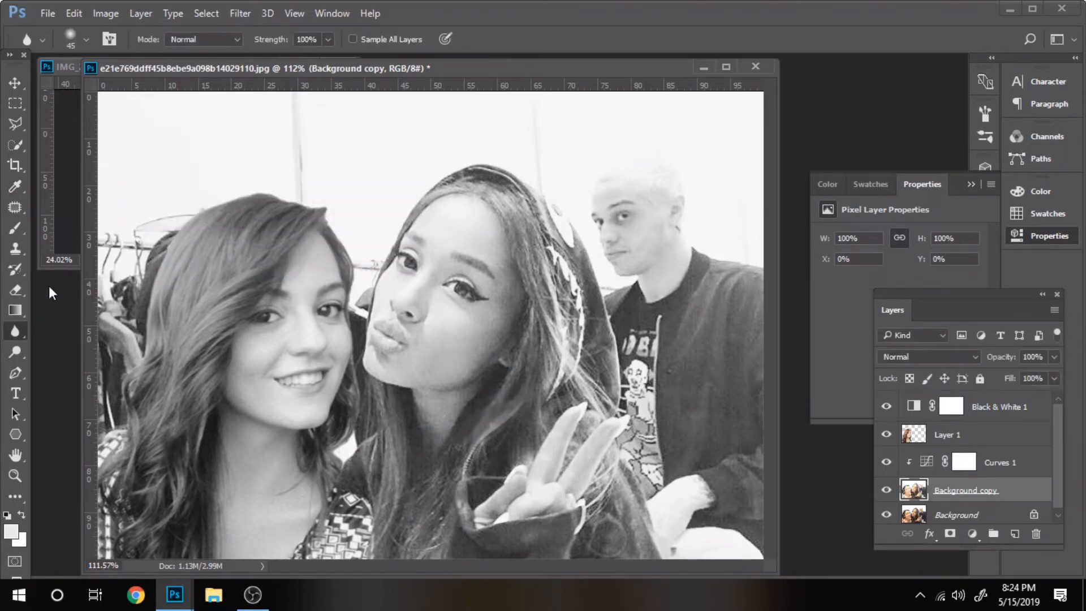
Step: Erase the Background copy over the dark hair and clothing with a soft 67 px eraser, and set the layer's opacity to 82%
key(e)
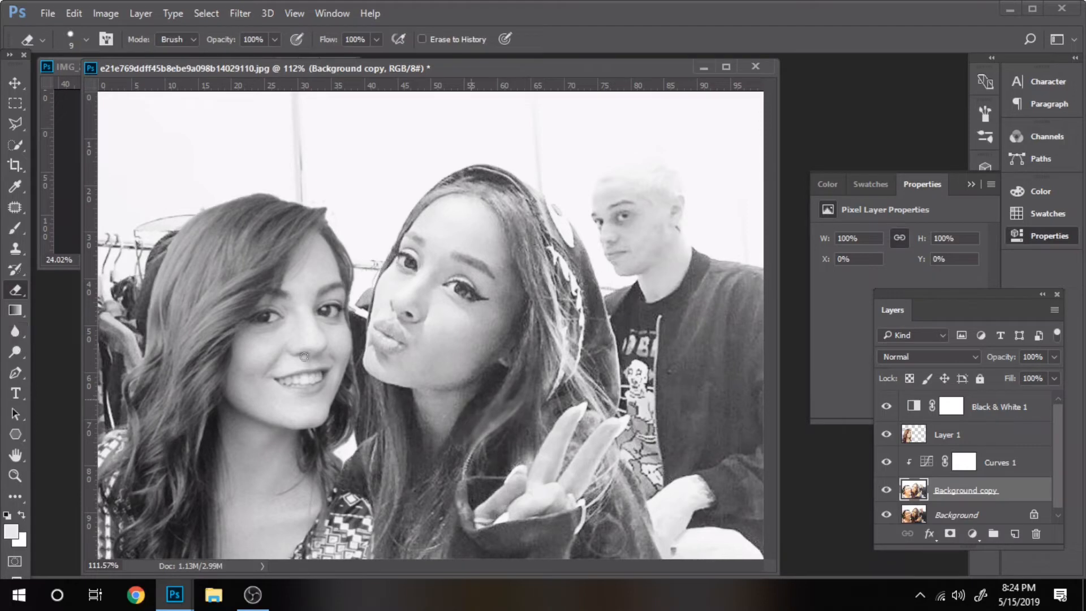
click(86, 40)
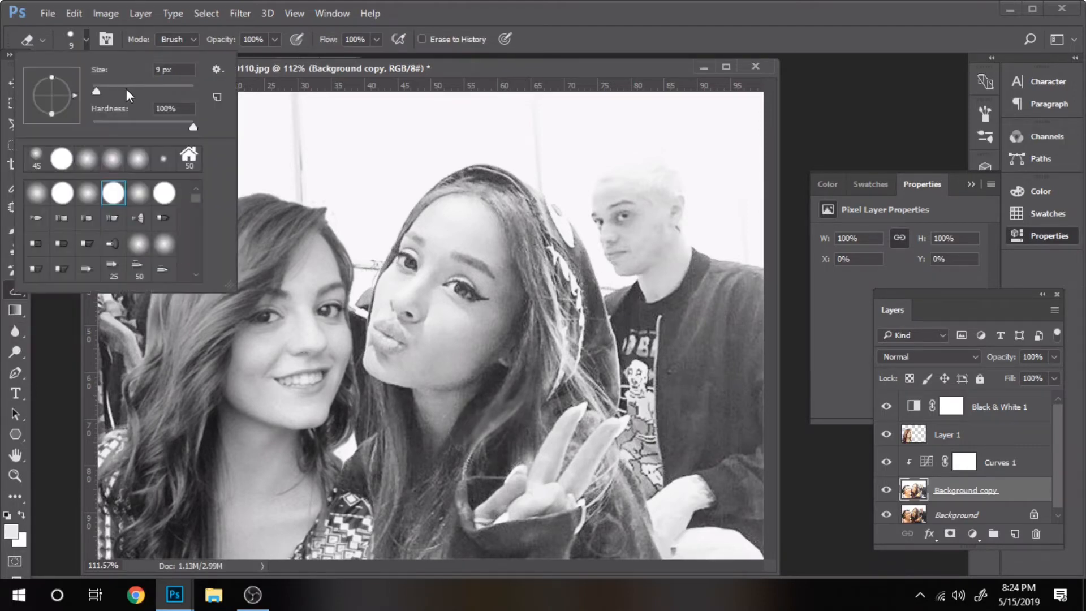
click(125, 88)
mouse_move(521, 415)
mouse_down()
mouse_move(505, 431)
mouse_move(515, 417)
mouse_up()
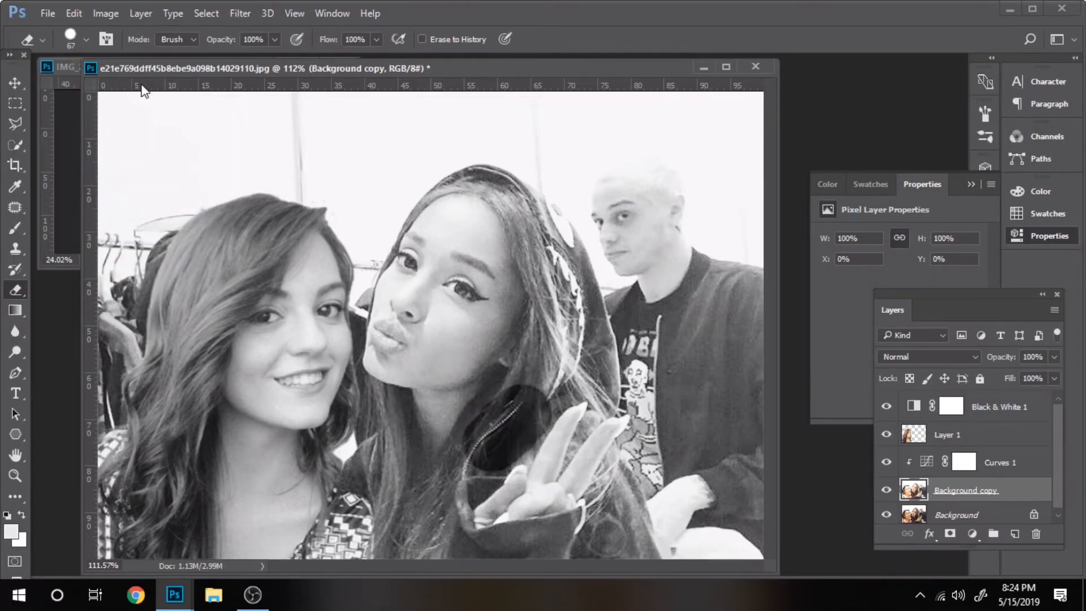
click(86, 39)
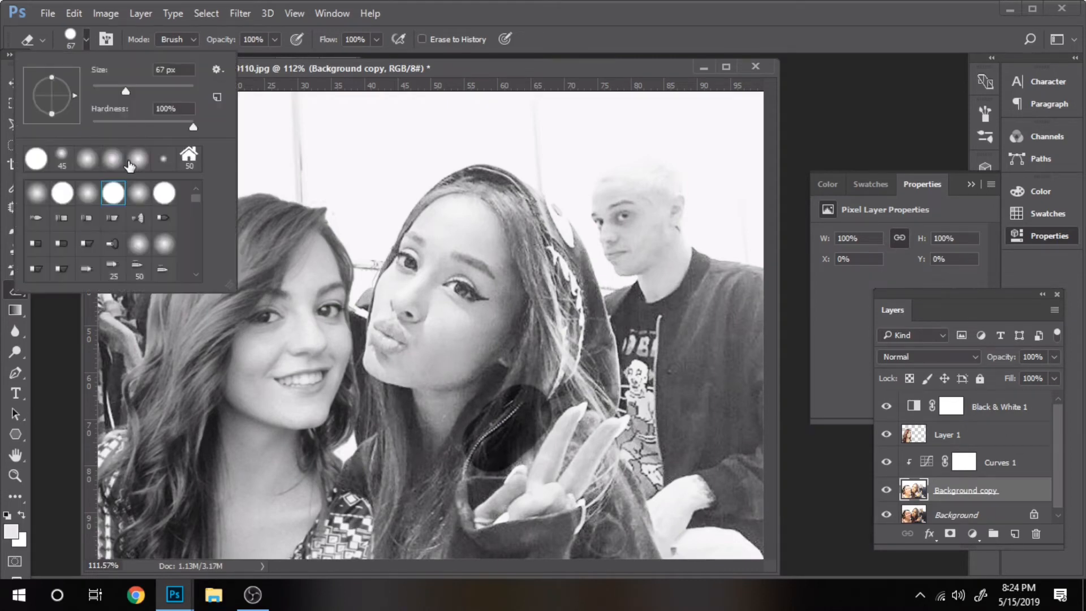
click(138, 193)
mouse_move(526, 391)
mouse_down()
mouse_move(492, 458)
mouse_move(428, 517)
mouse_move(556, 370)
mouse_move(544, 227)
mouse_move(583, 351)
mouse_move(591, 452)
mouse_move(571, 515)
mouse_move(529, 515)
mouse_move(611, 484)
mouse_up()
mouse_move(612, 485)
mouse_down()
mouse_move(444, 541)
mouse_move(397, 463)
mouse_move(390, 475)
mouse_move(382, 404)
mouse_move(426, 450)
mouse_move(462, 424)
mouse_up()
click(462, 424)
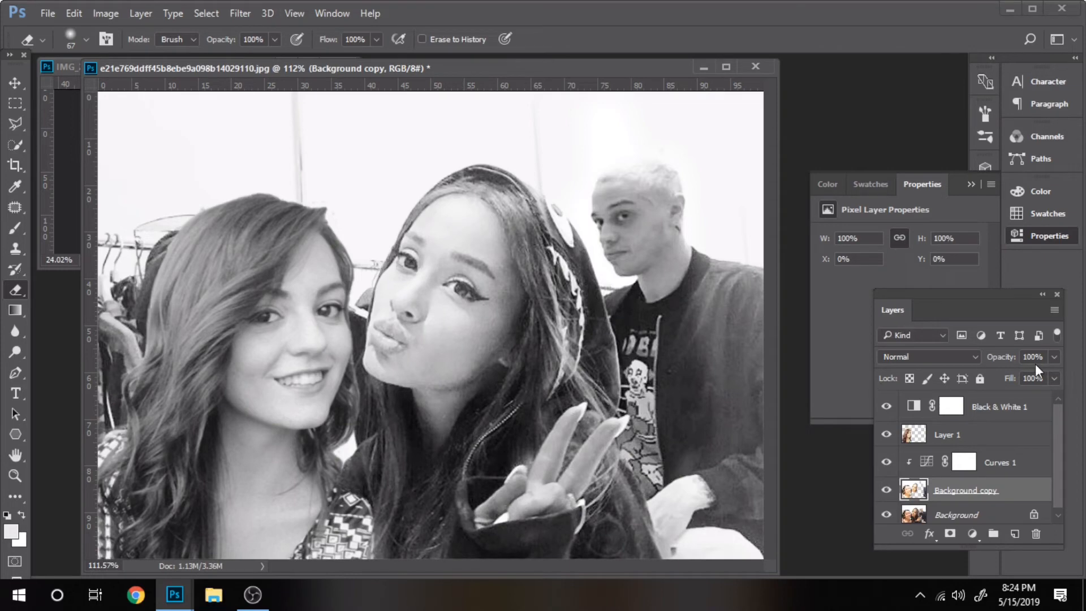
drag(1054, 357, 1040, 372)
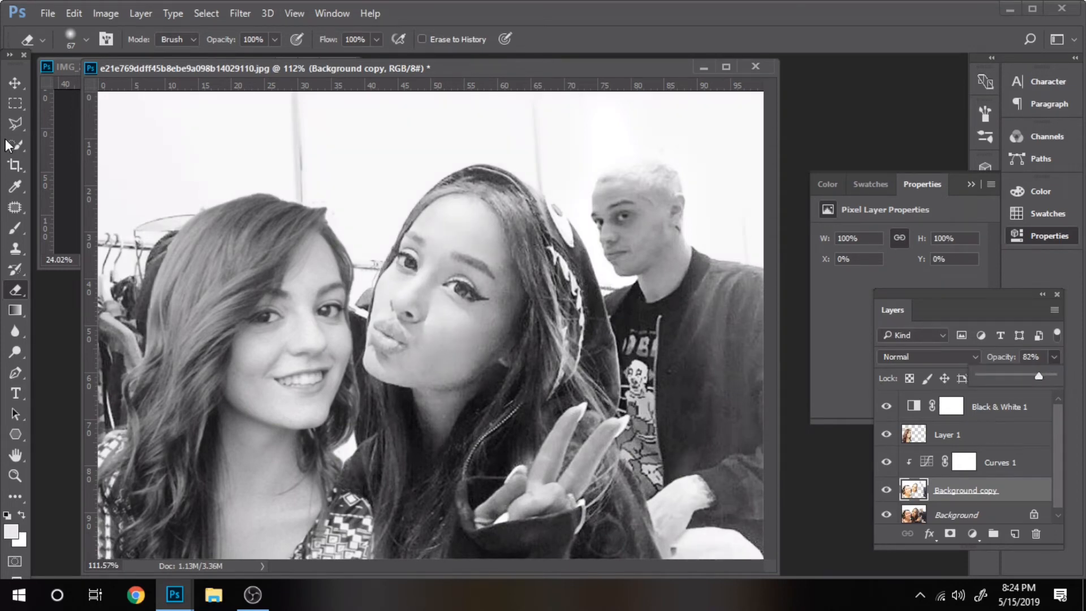
Step: Crop the image to the two women, cutting off the man standing behind them
click(15, 165)
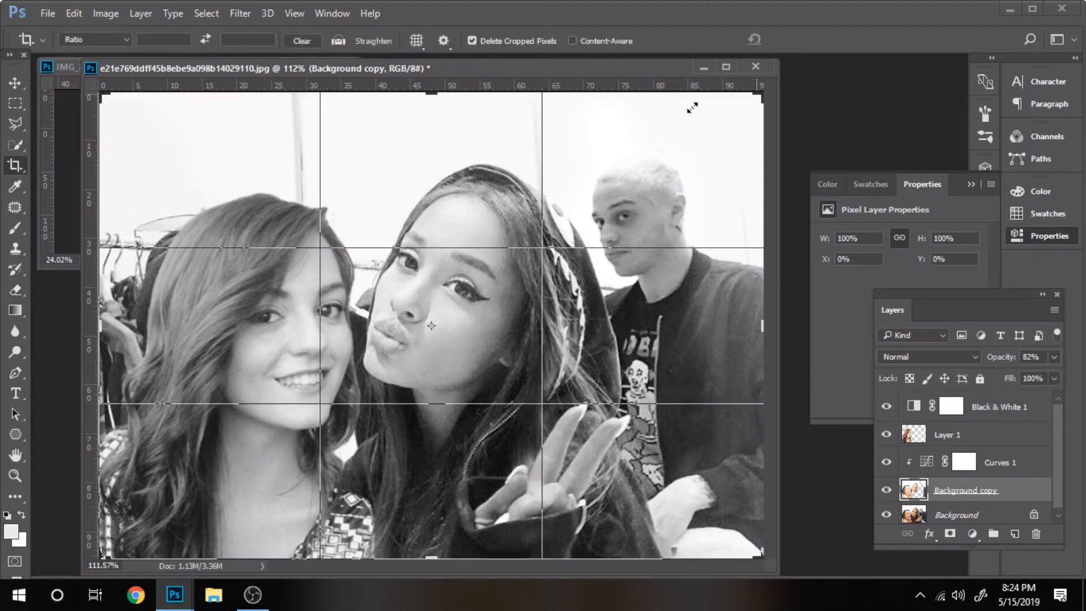
drag(692, 108, 670, 92)
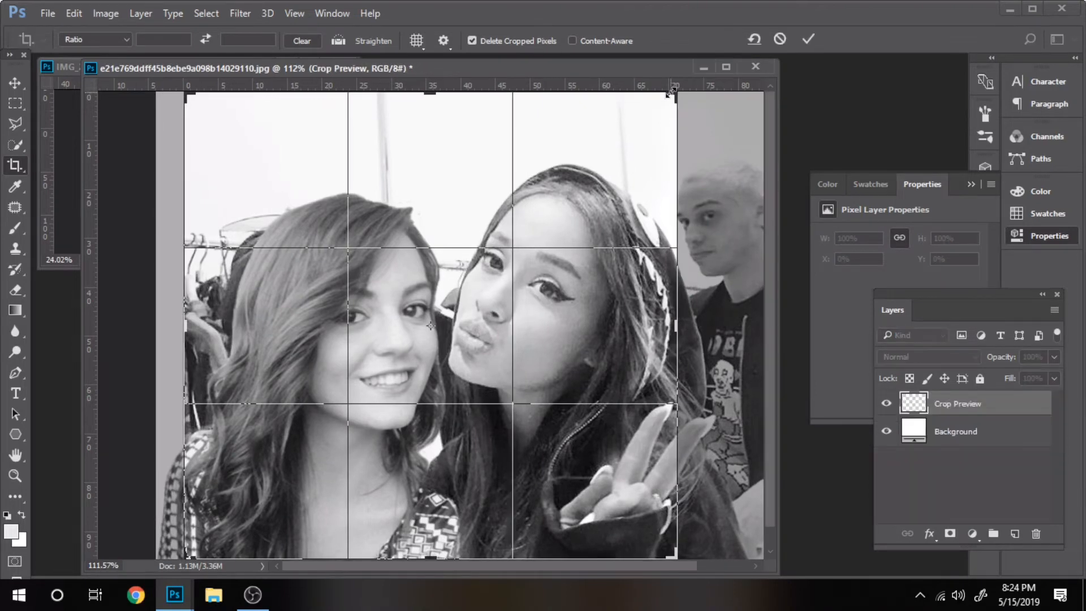
key(Return)
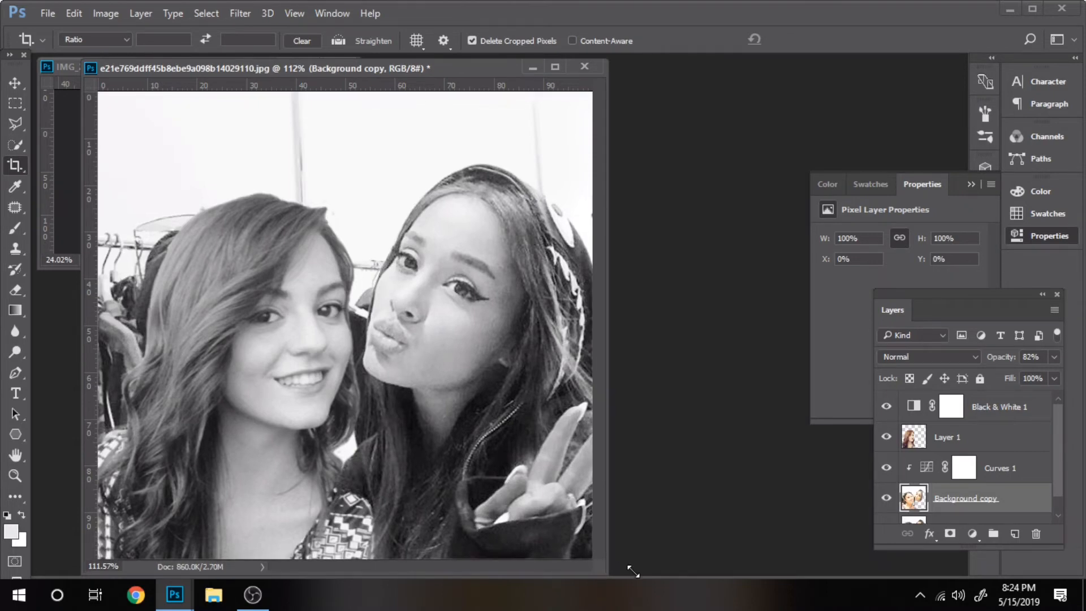
drag(633, 572, 715, 535)
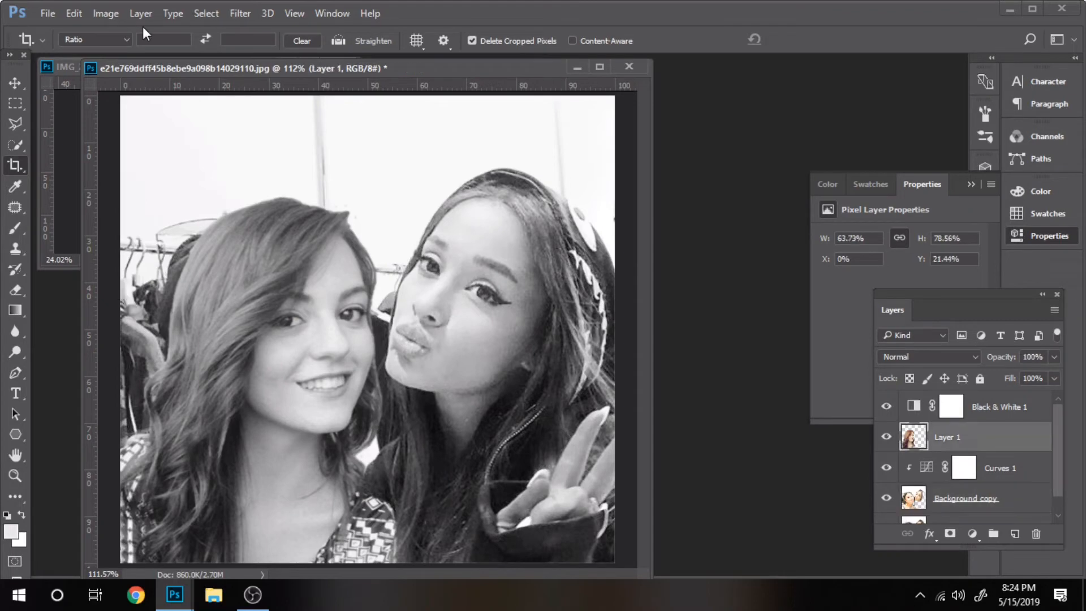
Step: Set Layer 1's contrast to -17 with Brightness/Contrast and duplicate the layer
click(106, 13)
mouse_move(267, 57)
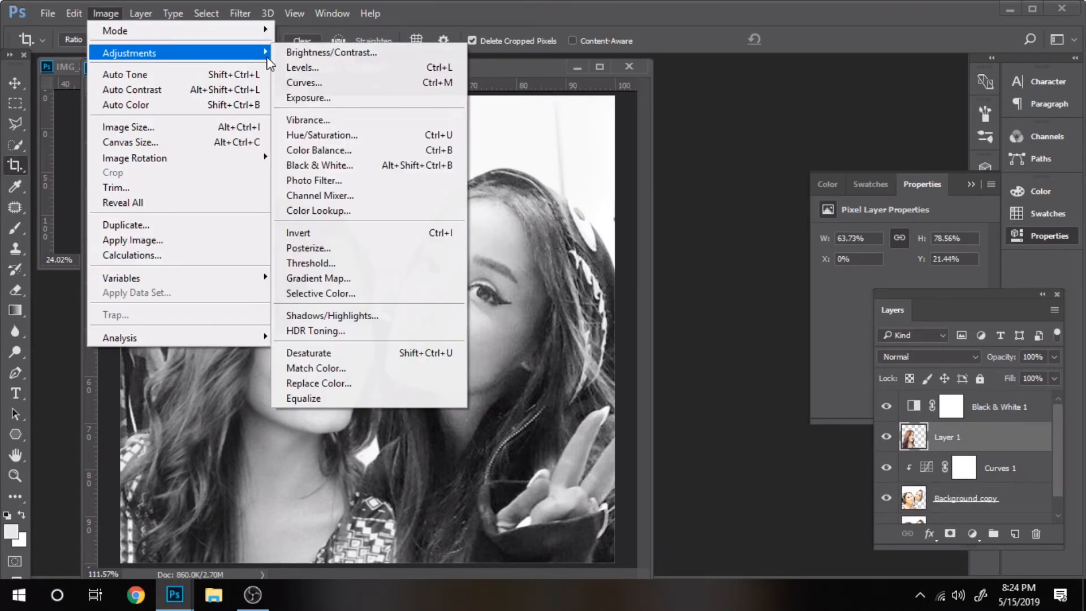
click(332, 52)
drag(651, 195, 625, 200)
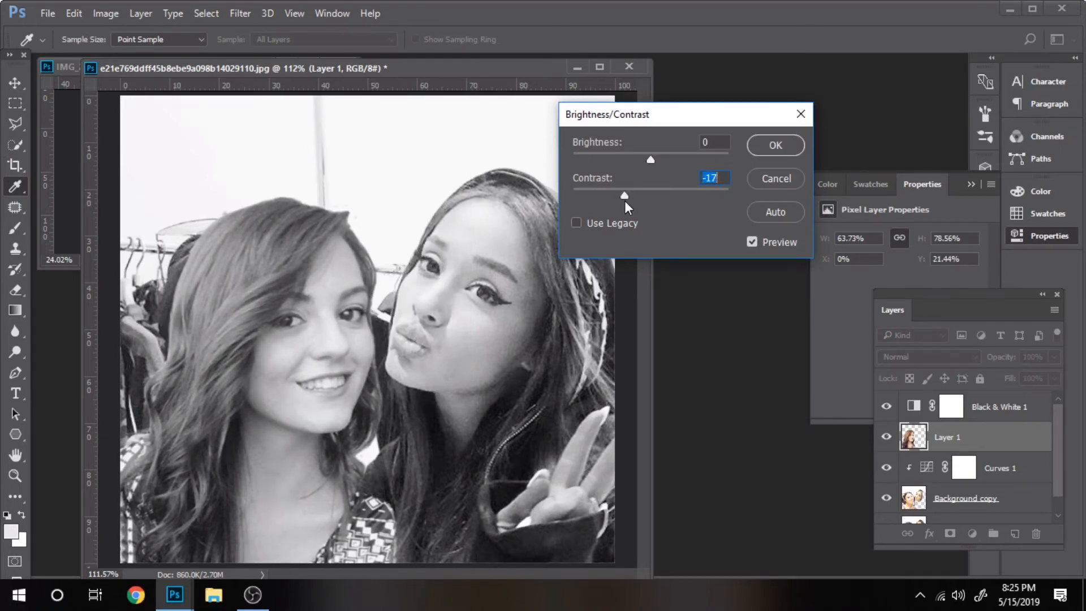
drag(642, 162, 650, 162)
click(767, 149)
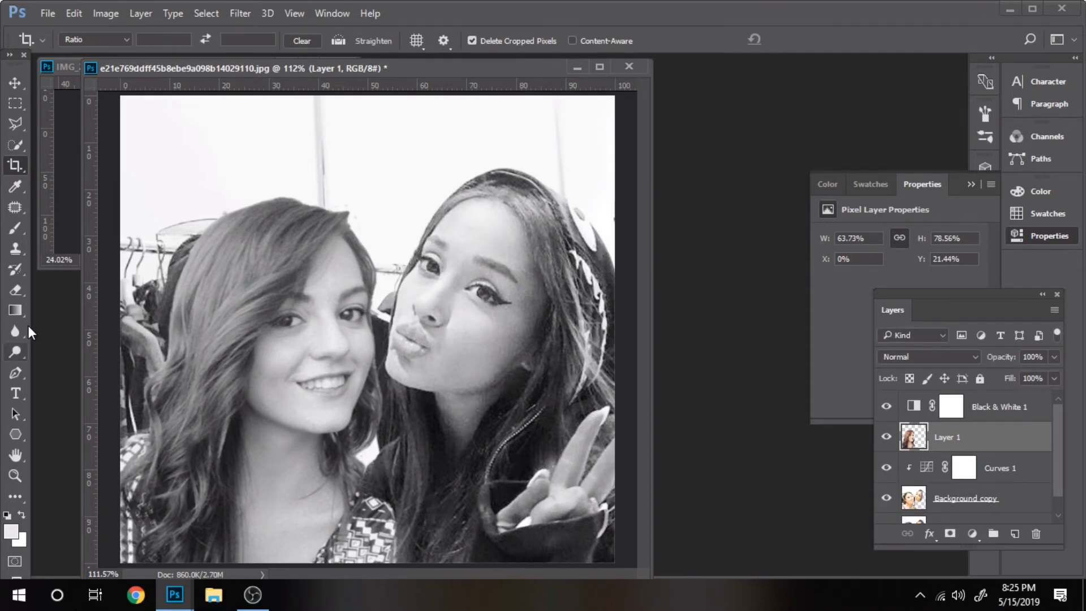
key(e)
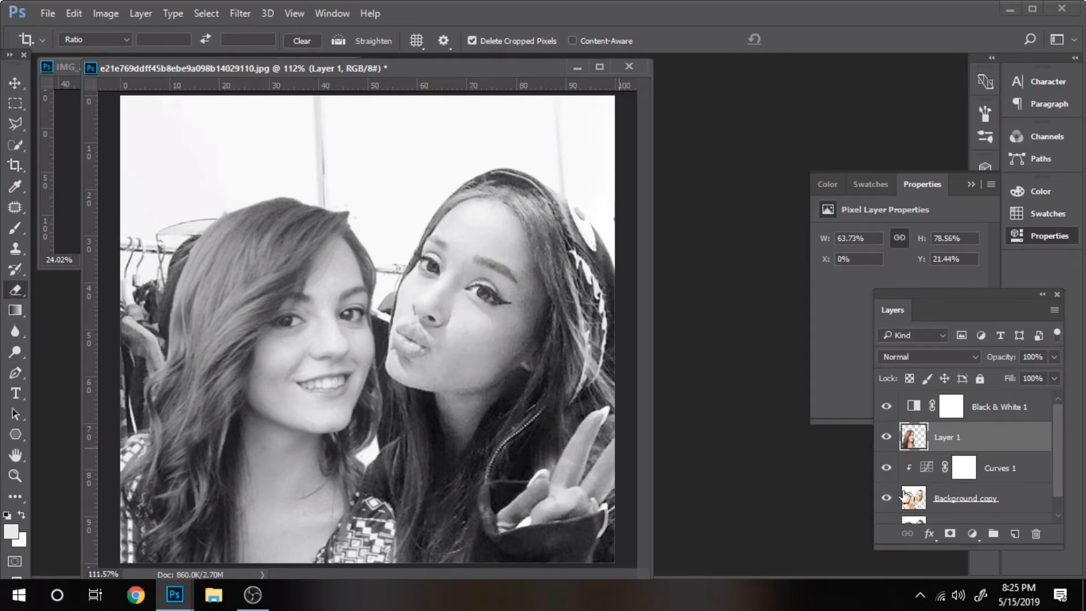
key(ctrl+j)
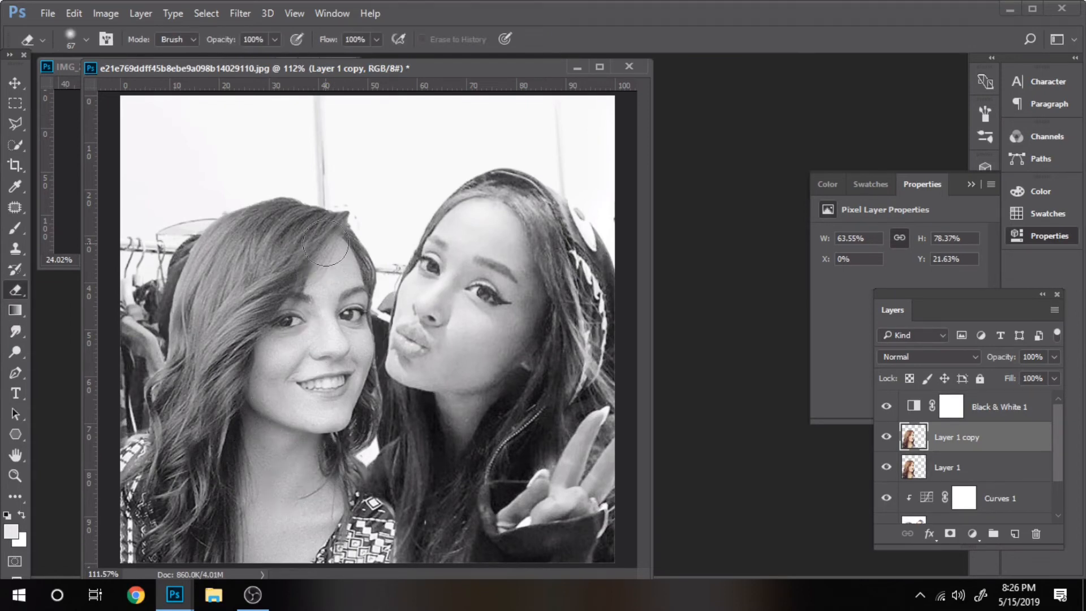
Step: Erase the leftover specks beside the pasted woman's hair on Layer 1 with a soft 20 px eraser
click(937, 468)
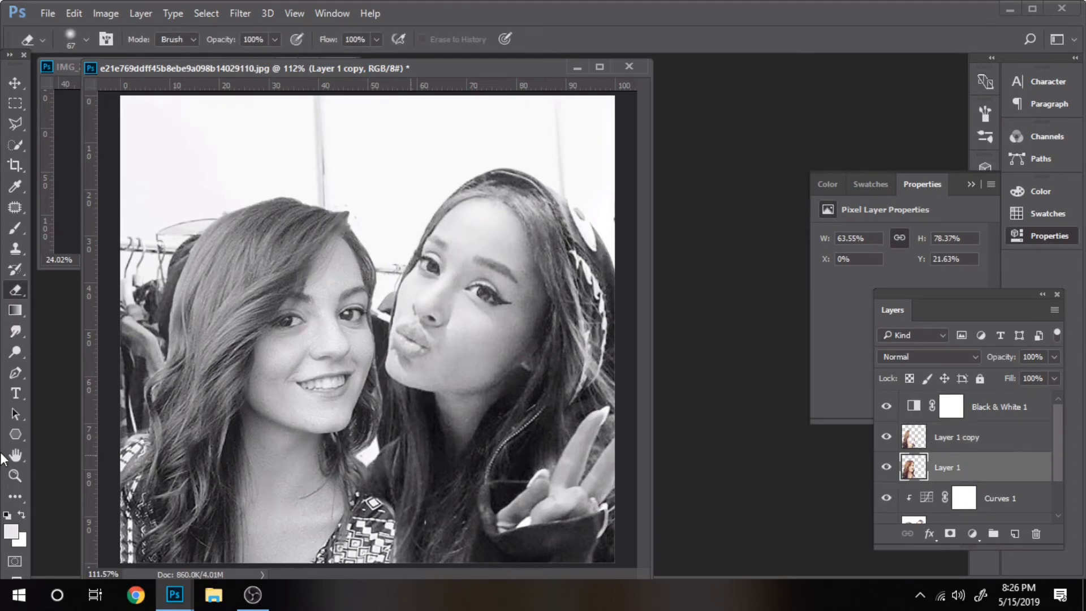
click(16, 476)
click(325, 199)
click(324, 199)
click(16, 290)
click(86, 39)
drag(101, 87, 91, 87)
click(376, 216)
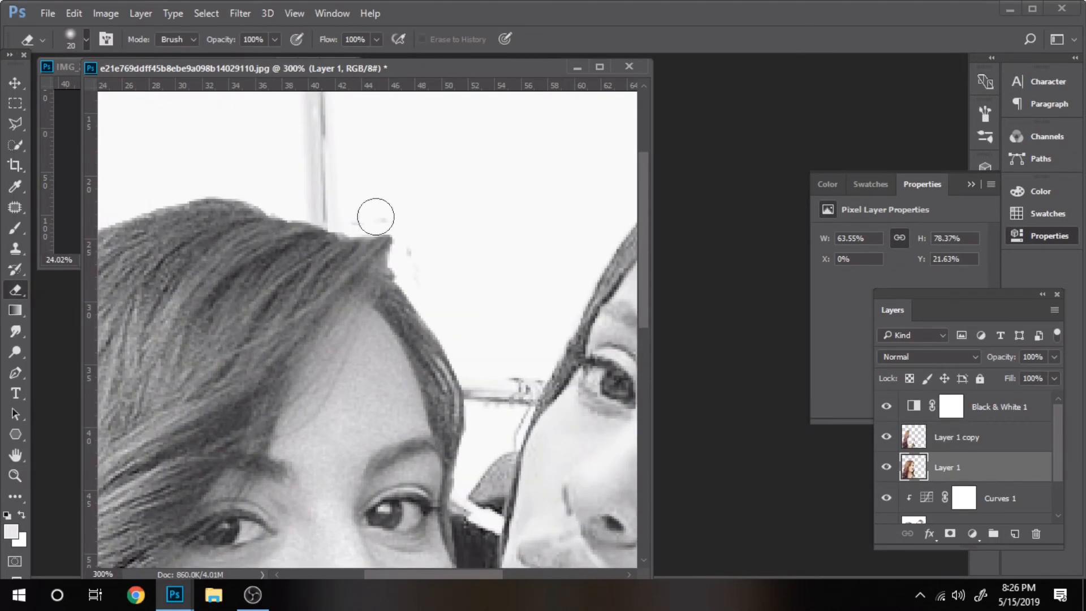
drag(376, 216, 427, 250)
click(15, 476)
right_click(347, 282)
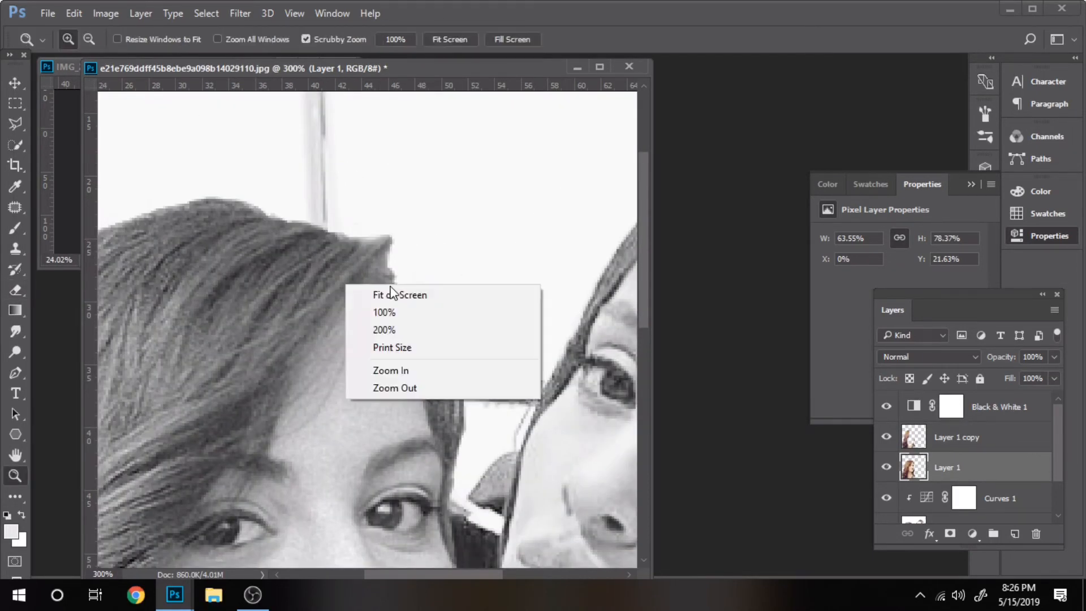
click(396, 295)
key(l)
scroll(954, 477, down, 2)
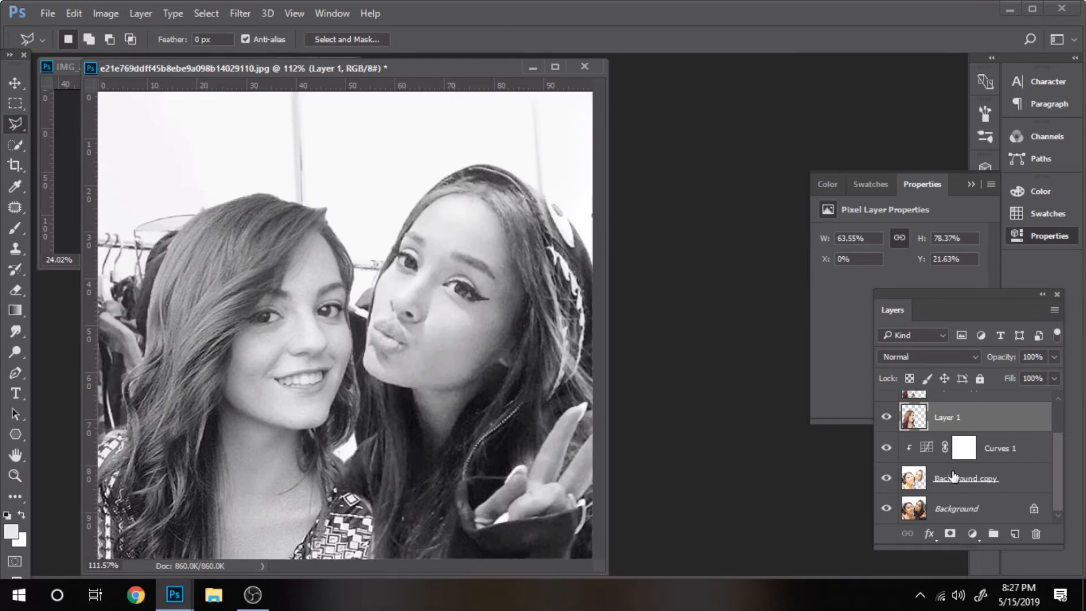
right_click(954, 477)
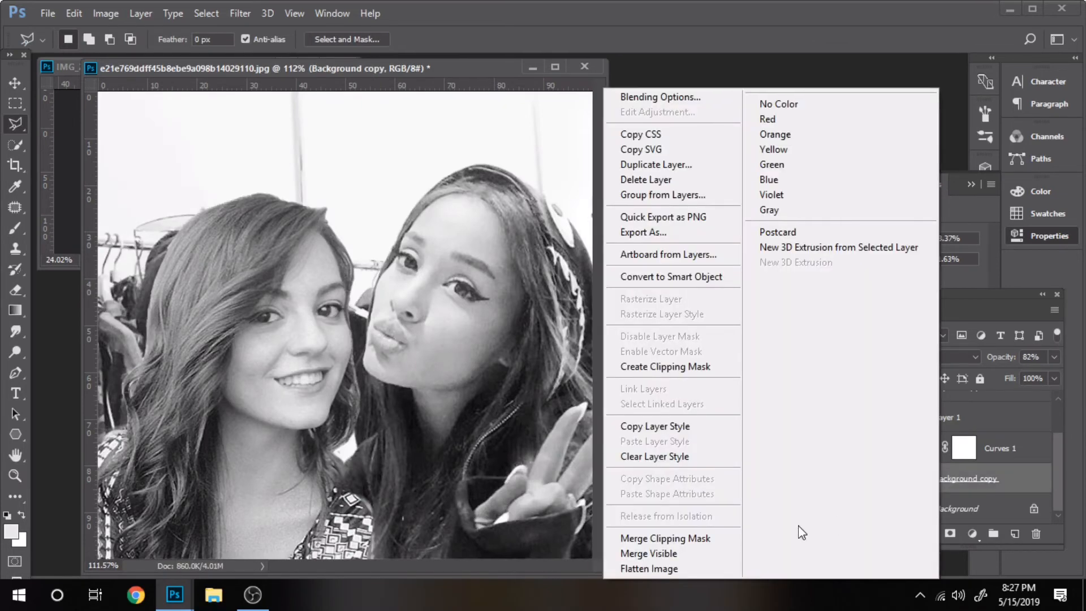
click(708, 540)
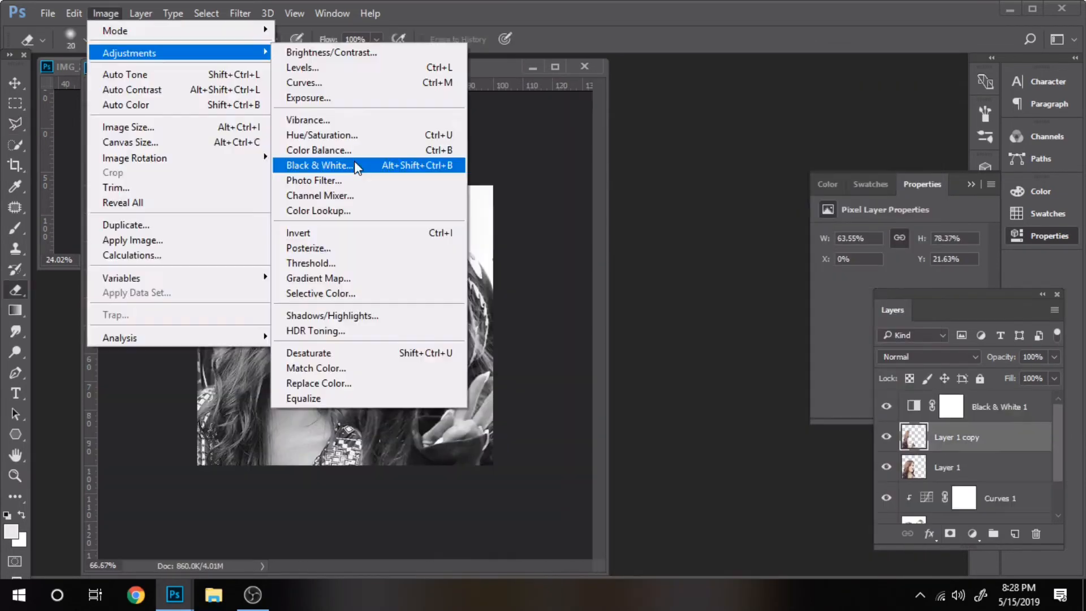
Step: Apply a Black & White adjustment to Layer 1 copy with Reds set to 34%
click(352, 162)
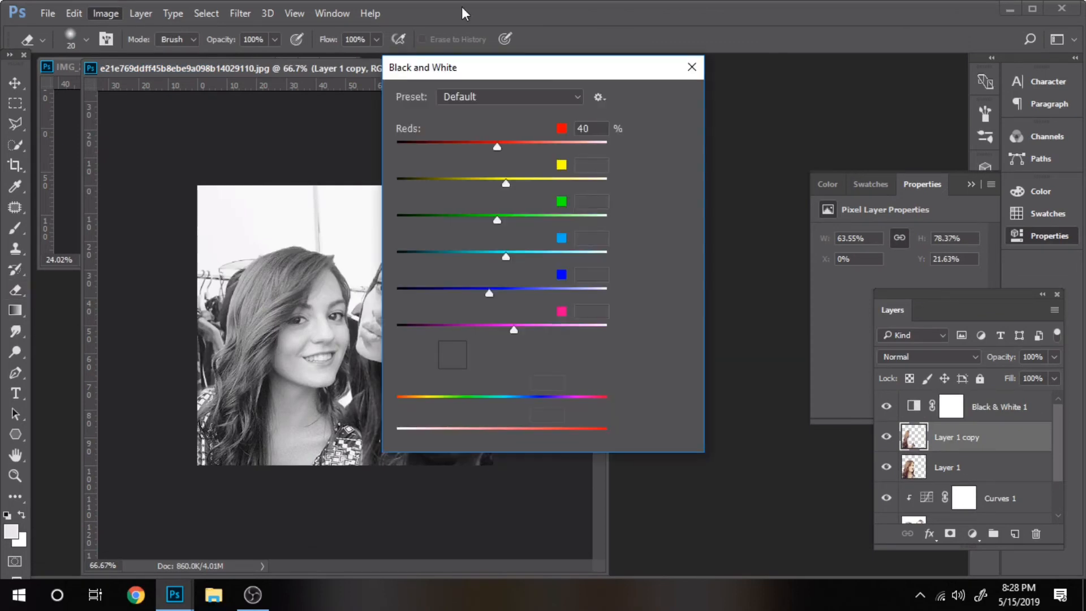
mouse_move(627, 171)
mouse_down()
mouse_move(582, 172)
mouse_move(624, 167)
mouse_up()
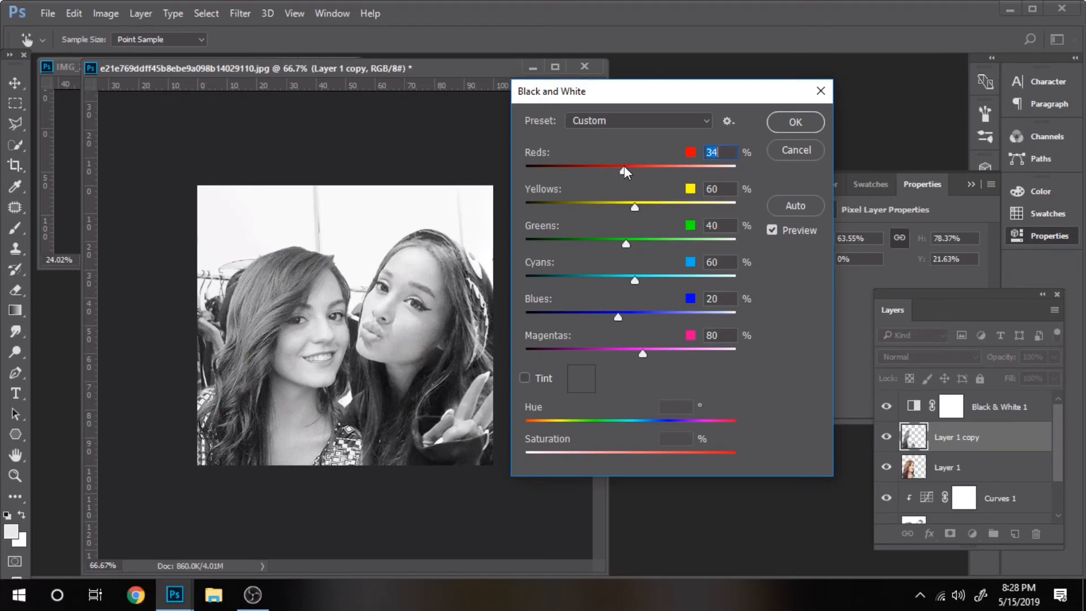
click(791, 122)
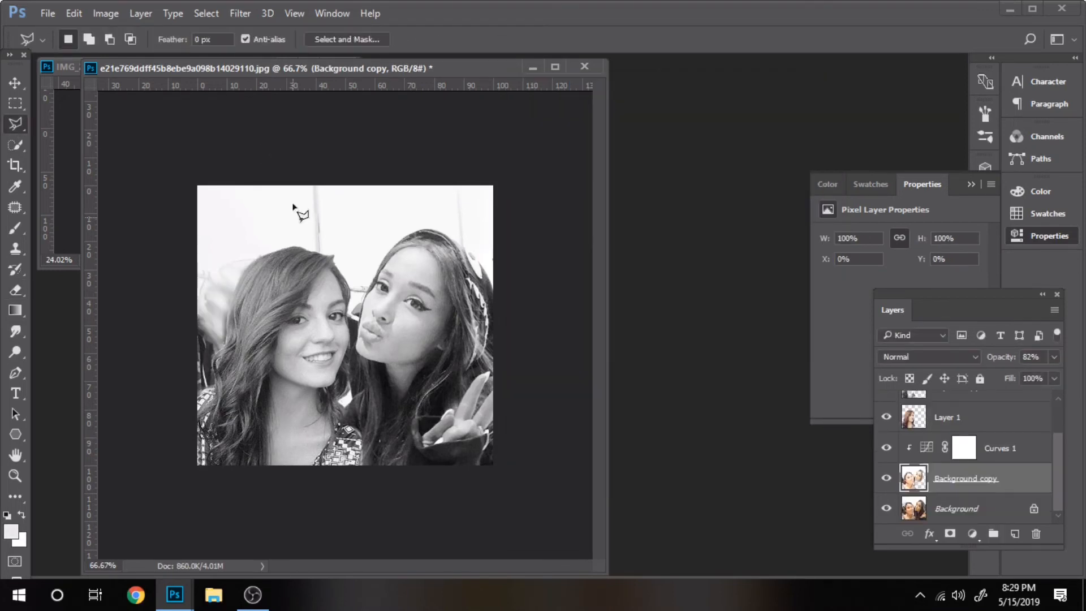
Step: Outline the cluttered background beside the pasted woman's hair, out past the image edge, with a polygonal lasso selection
click(271, 198)
click(271, 261)
click(215, 385)
click(185, 401)
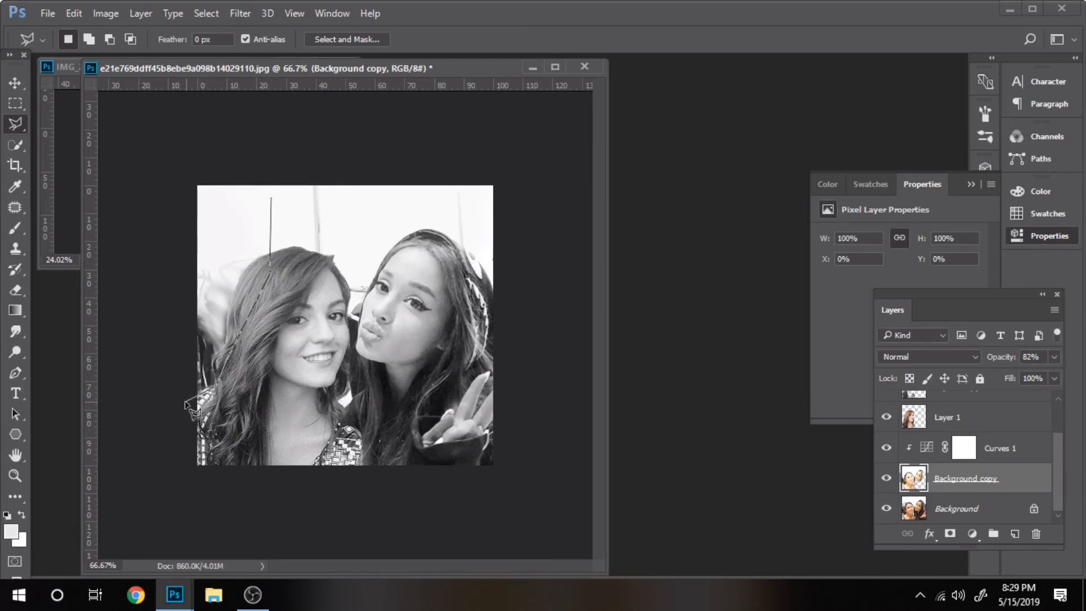
click(190, 215)
click(271, 198)
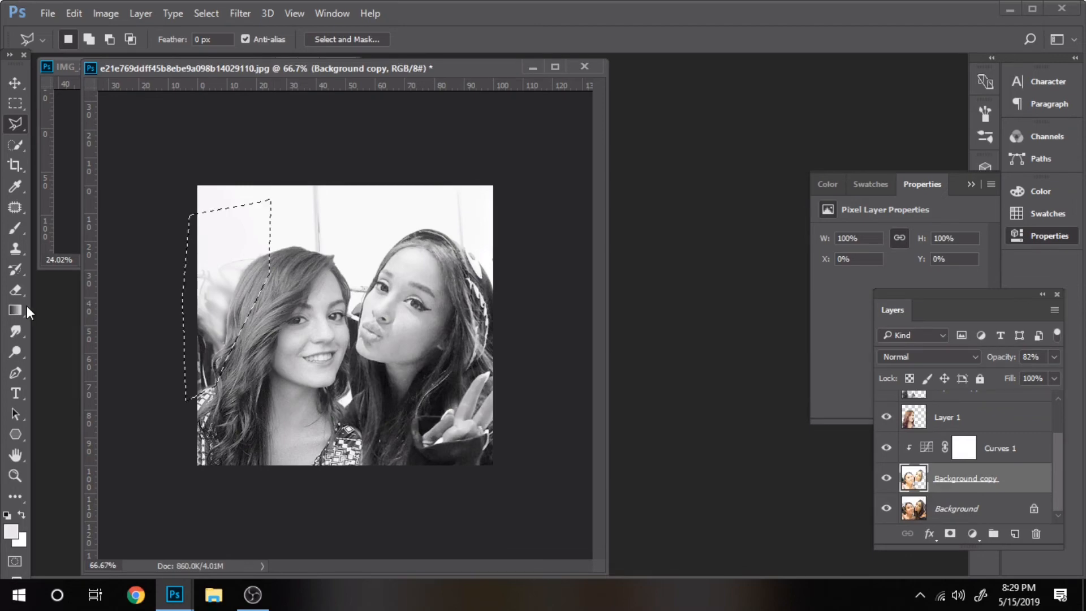
Step: Sample the white wall colour and fill the selected area with it on a new layer above Background copy
key(shift+g)
key(alt)
key(i)
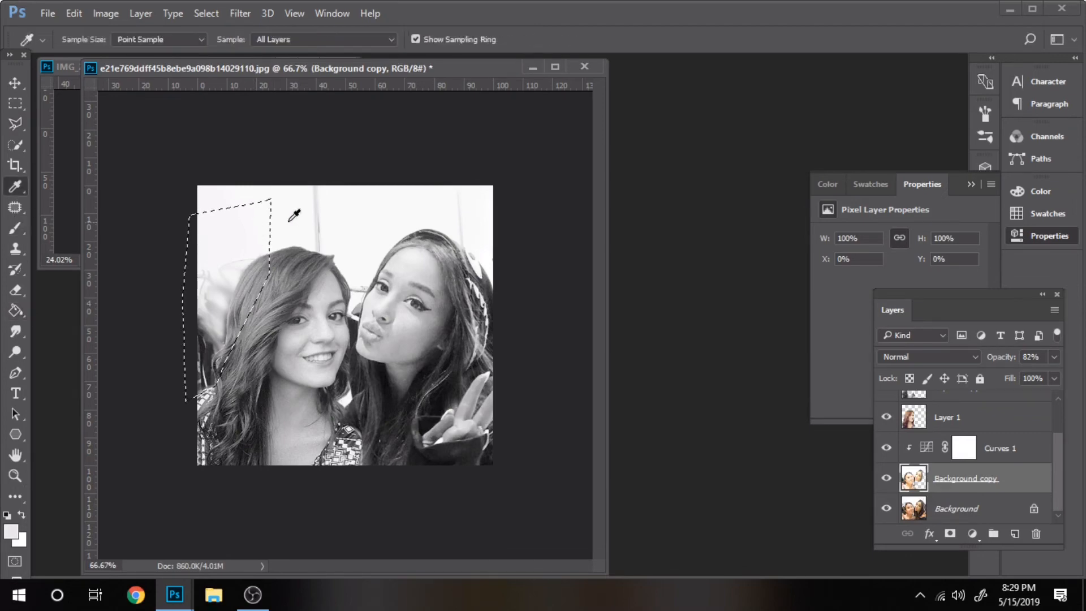
click(263, 214)
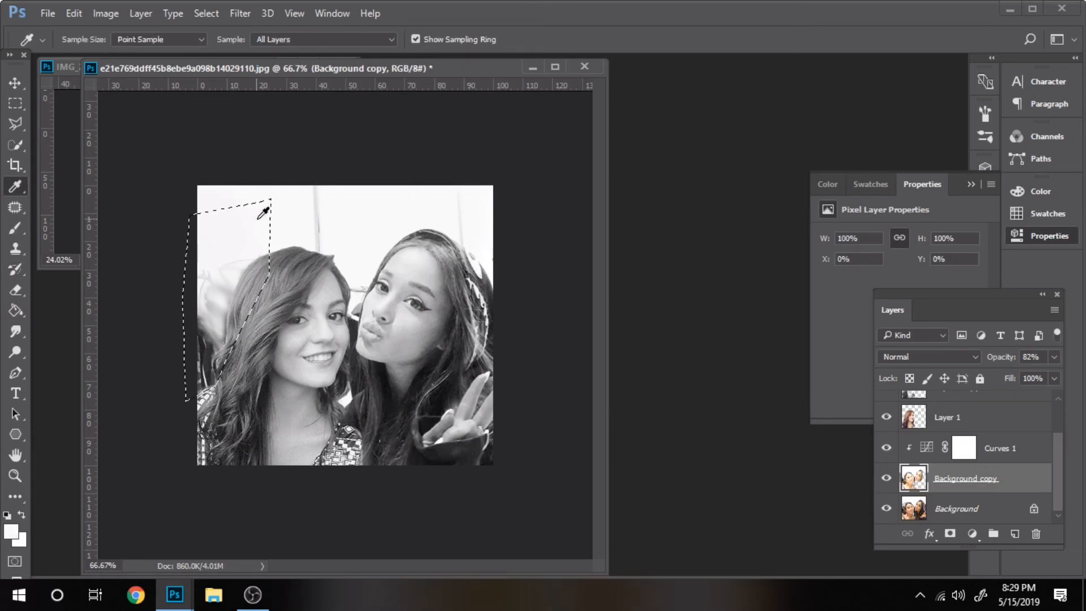
click(1014, 533)
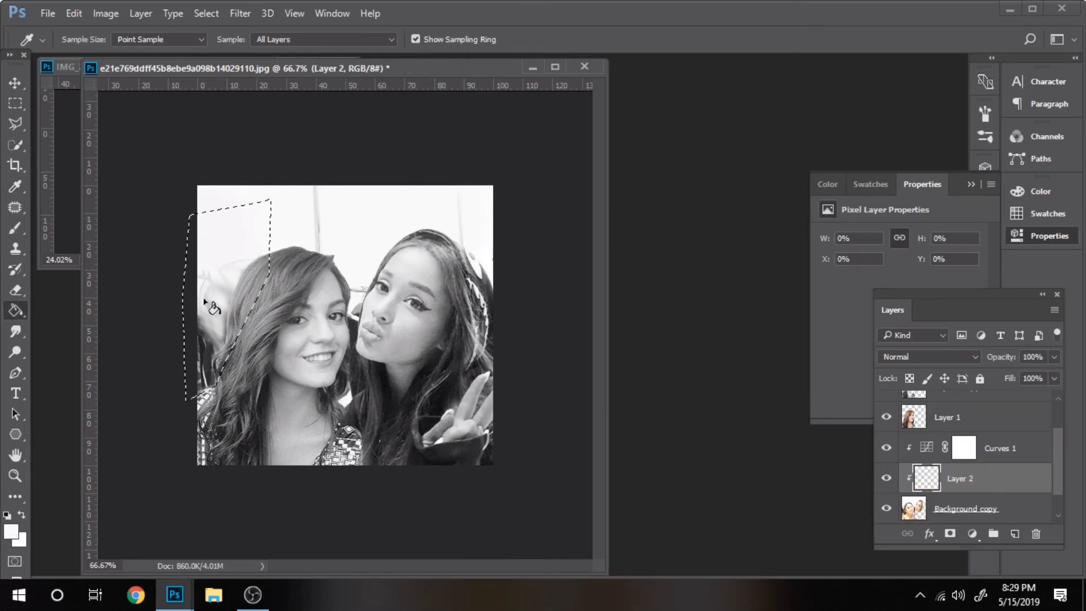
click(229, 277)
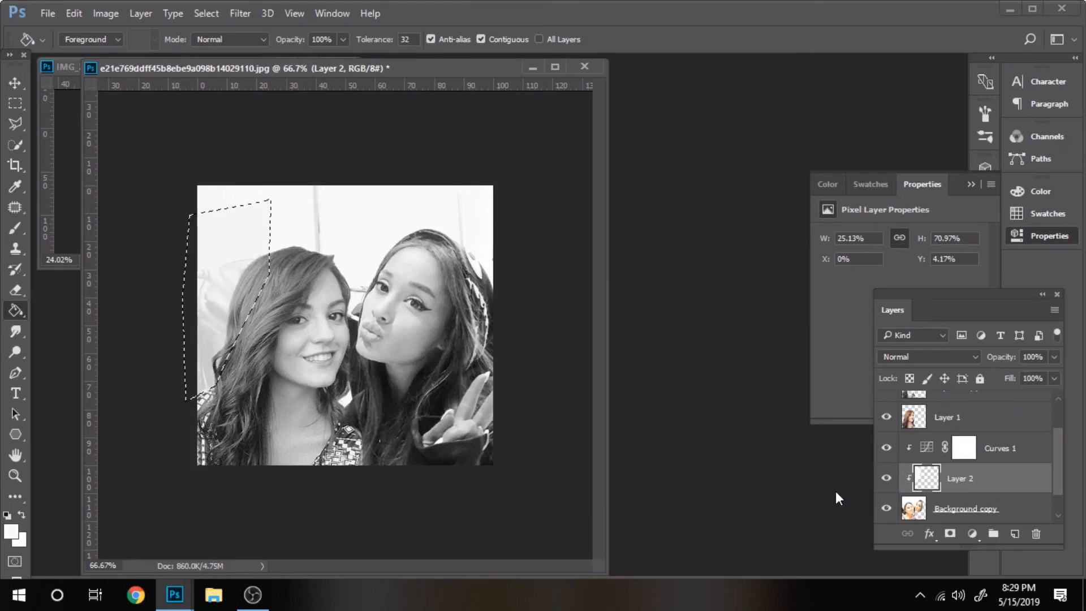
Step: Move the white fill layer up between Layer 1 and Layer 1 copy, and deselect the area
key(ctrl+bracketright)
key(ctrl+bracketright)
key(m)
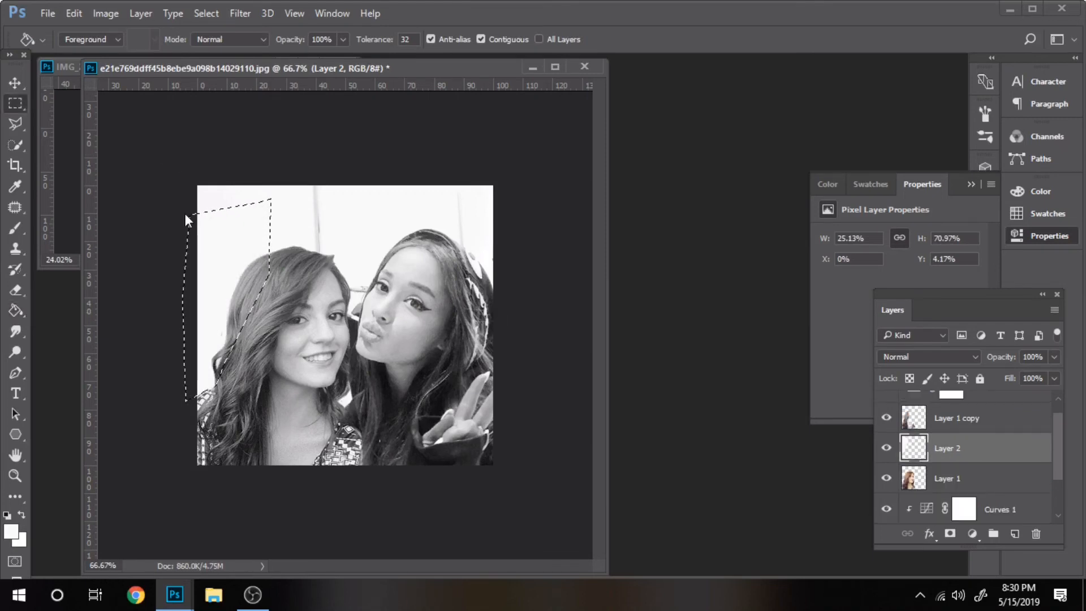
right_click(276, 262)
click(299, 249)
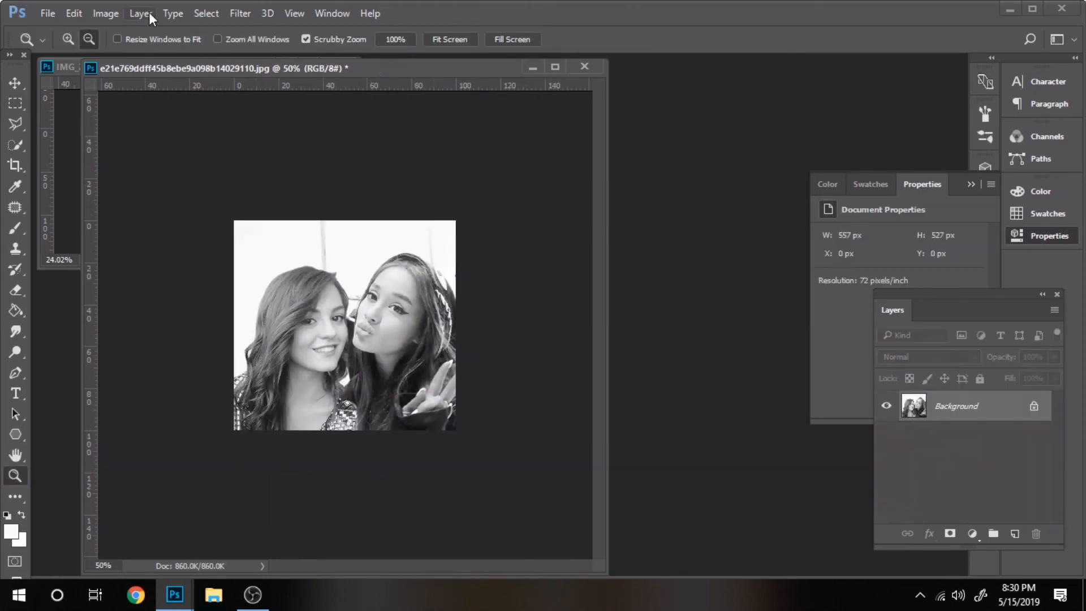
Step: Add a gradient fill layer using a linear black-to-white gradient with Reverse enabled
click(148, 11)
mouse_move(321, 195)
click(384, 211)
click(681, 187)
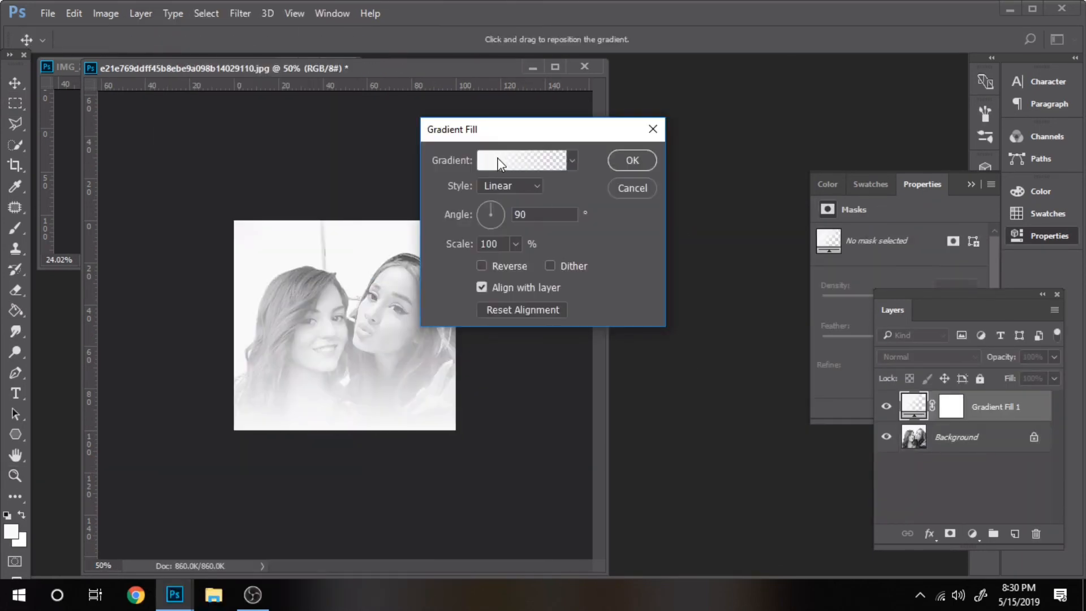
click(509, 160)
click(384, 219)
click(511, 185)
click(501, 202)
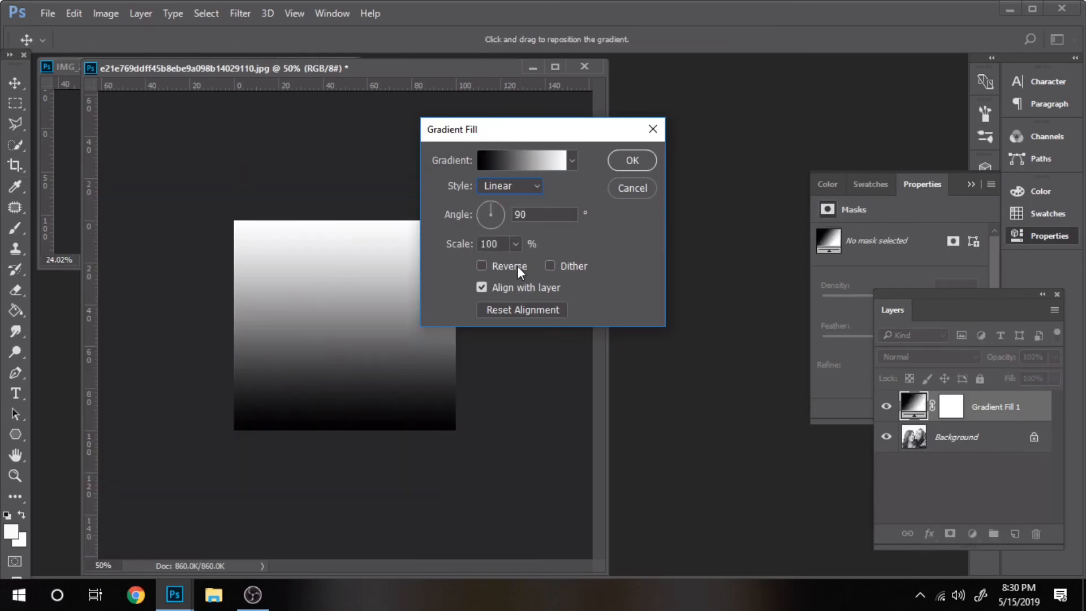
click(514, 266)
click(613, 164)
Step: Set the gradient fill layer's blend mode to Multiply and its opacity to 32%
click(943, 357)
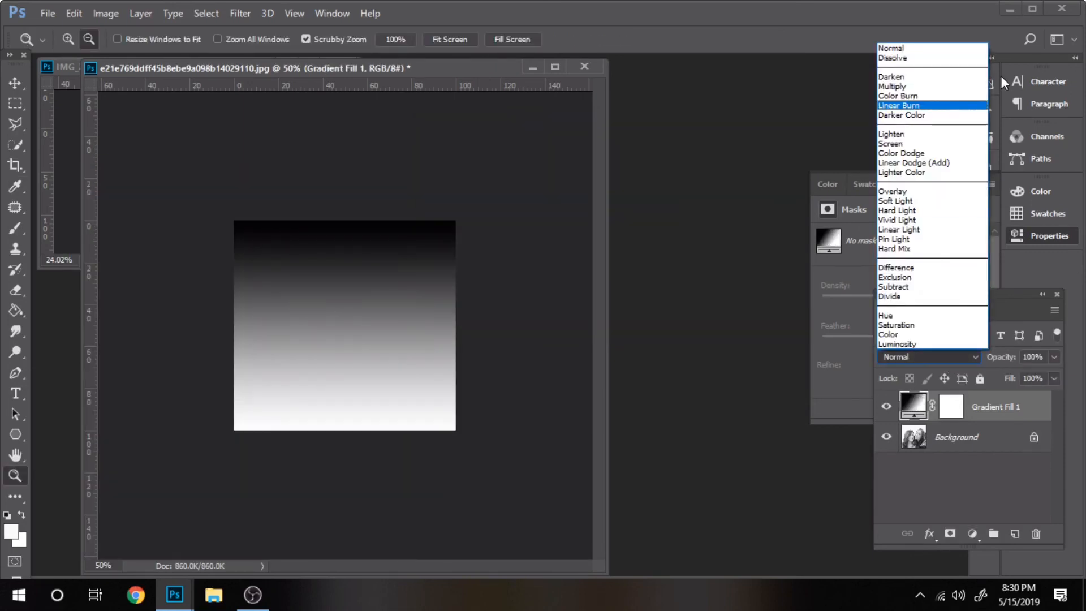
click(902, 73)
click(939, 356)
click(905, 85)
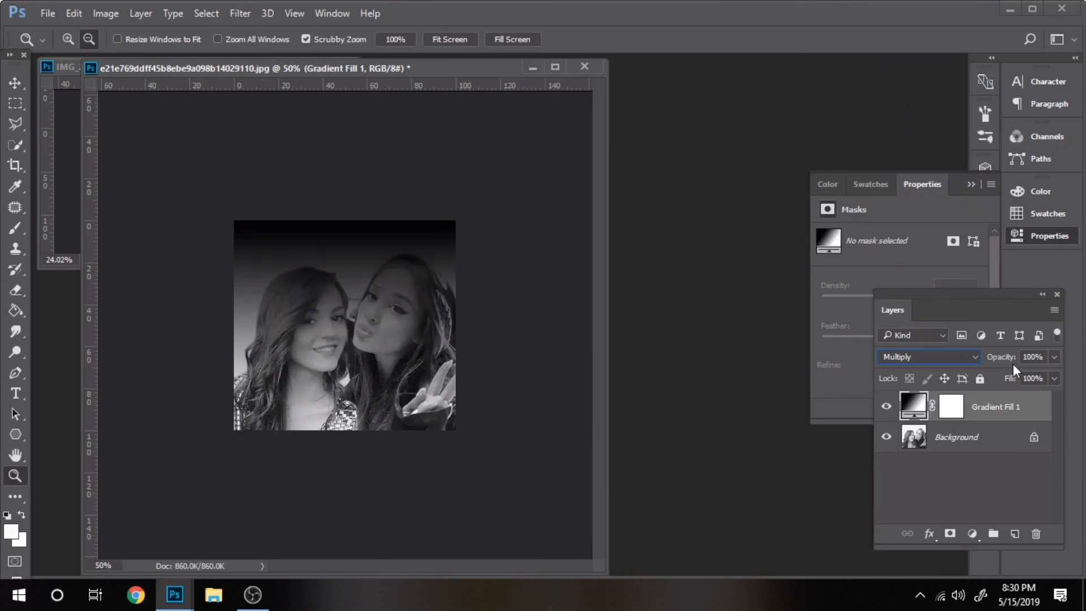
drag(1025, 371, 995, 372)
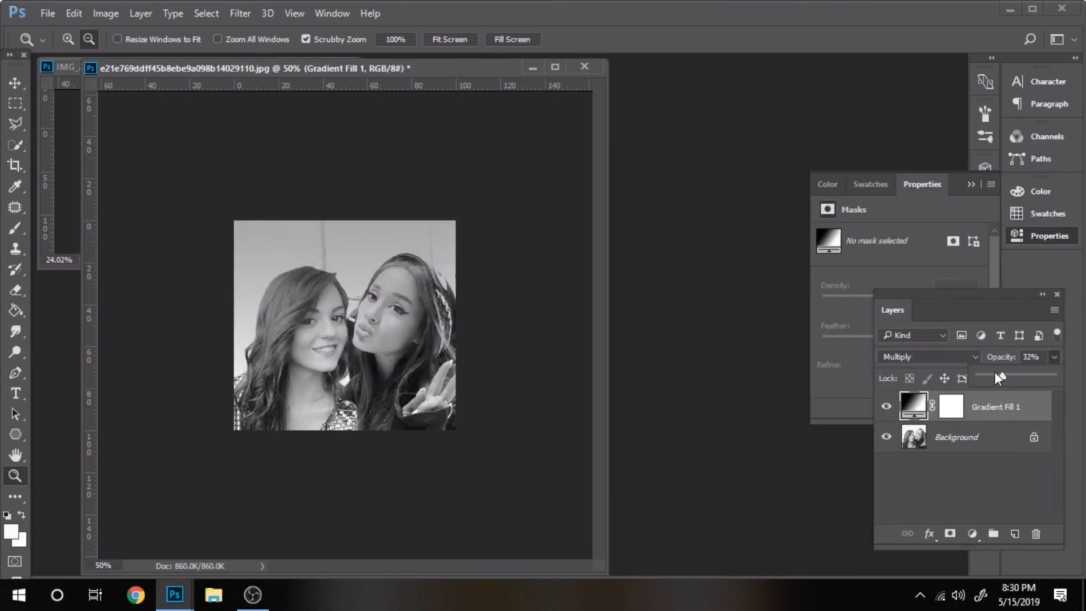
Step: Crop a thin strip off the top and bottom of the image, making it 557 × 471 px
click(16, 165)
drag(345, 220, 349, 232)
key(Escape)
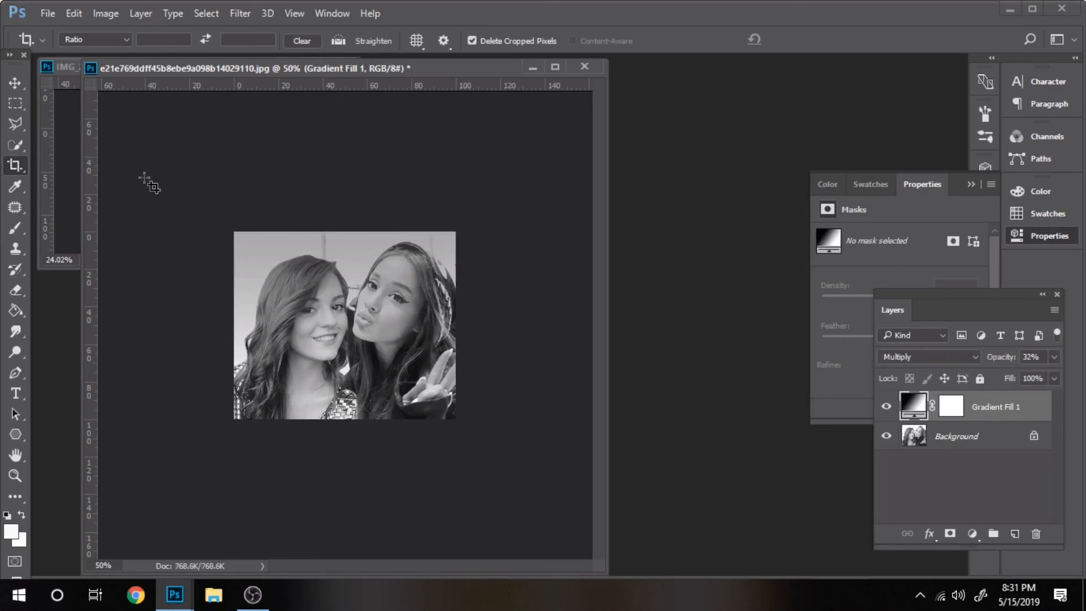
Step: Merge the visible gradient fill and Background layers into one layer
key(z)
right_click(409, 352)
click(441, 362)
key(ctrl+minus)
key(ctrl+minus)
key(ctrl+minus)
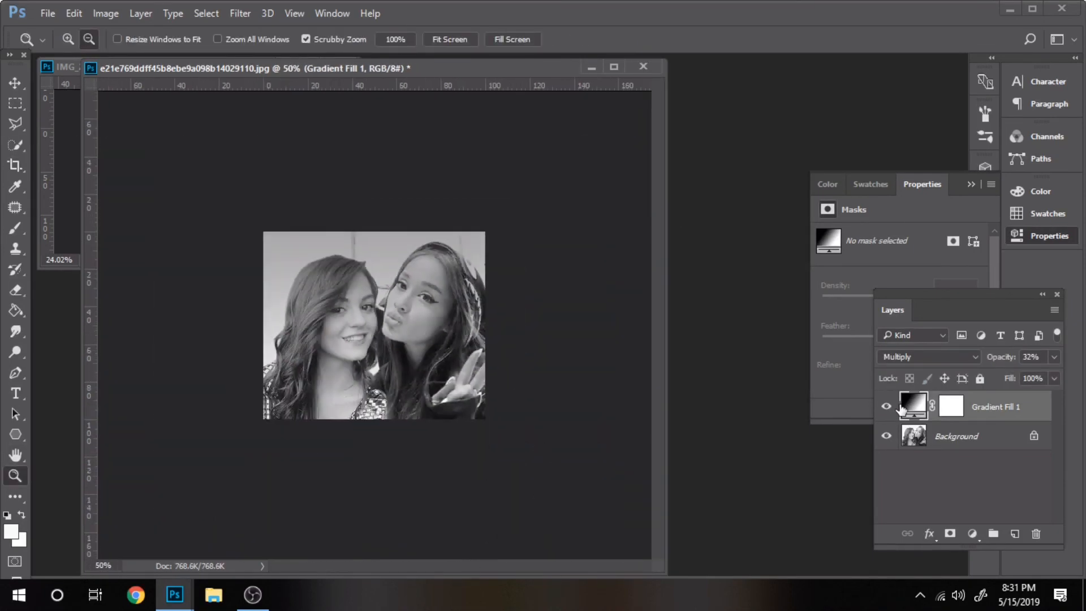
right_click(948, 438)
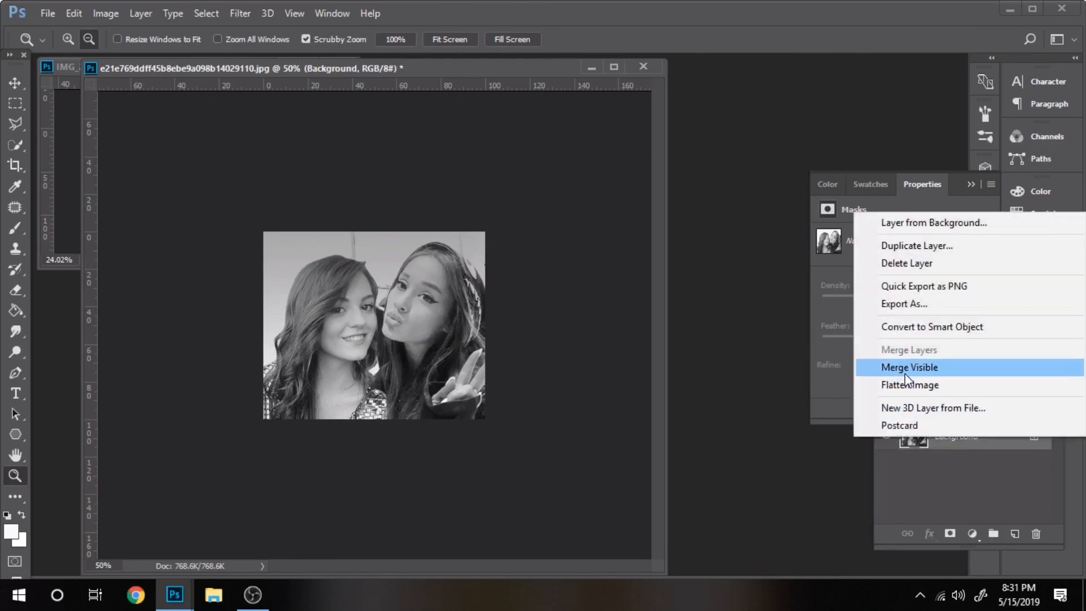
click(909, 366)
Step: Extend the canvas with the Crop tool to 653 × 631 px, adding a white Polaroid-style border that is deepest below the photo
click(16, 165)
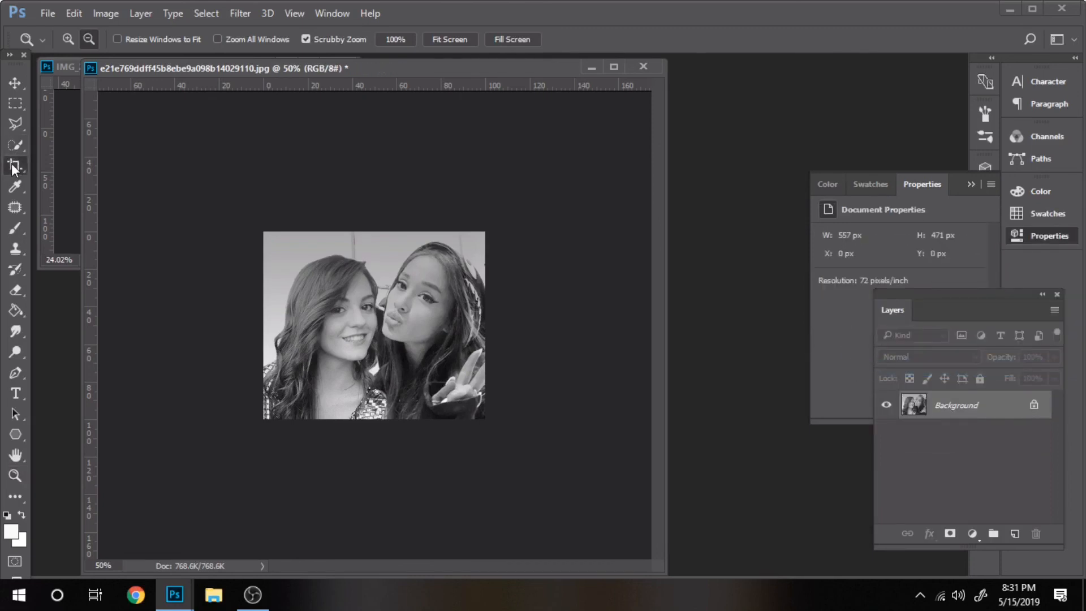
drag(264, 235, 255, 225)
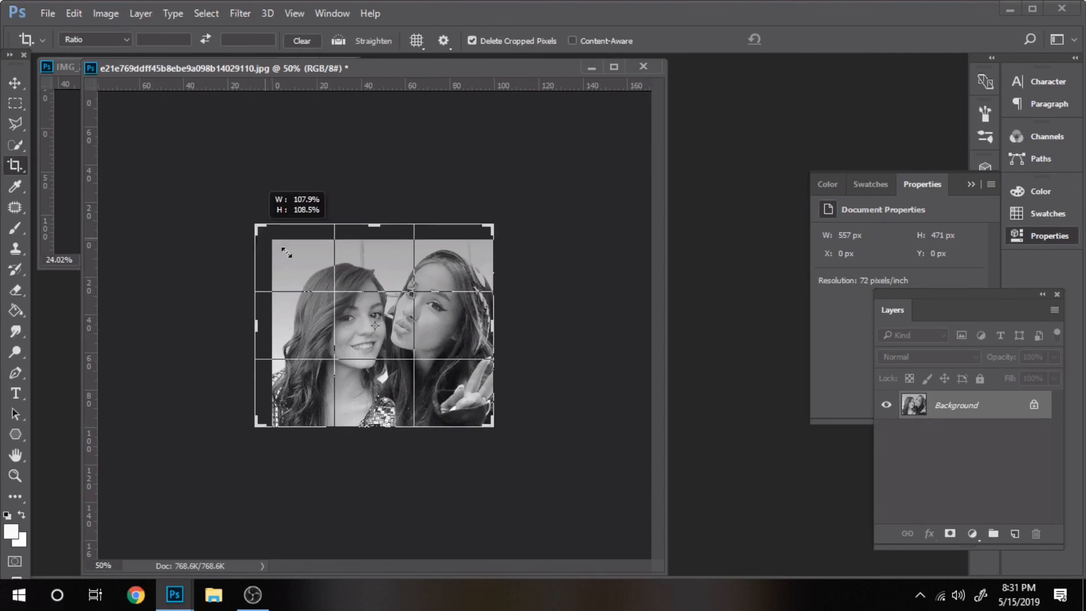
drag(495, 434, 501, 450)
key(Return)
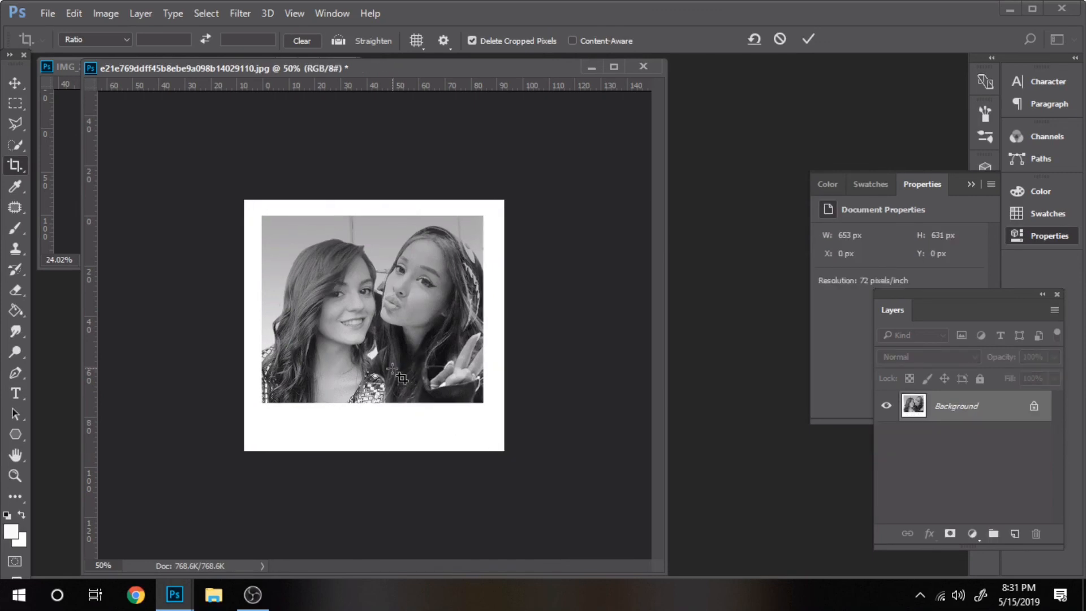
Step: Crop the white border slightly narrower on both sides of the photo
drag(246, 201, 493, 450)
drag(250, 320, 254, 320)
key(Return)
Step: Add the caption "best day ever" on a new layer below the photo in 72 pt Brittany Signature
click(1015, 533)
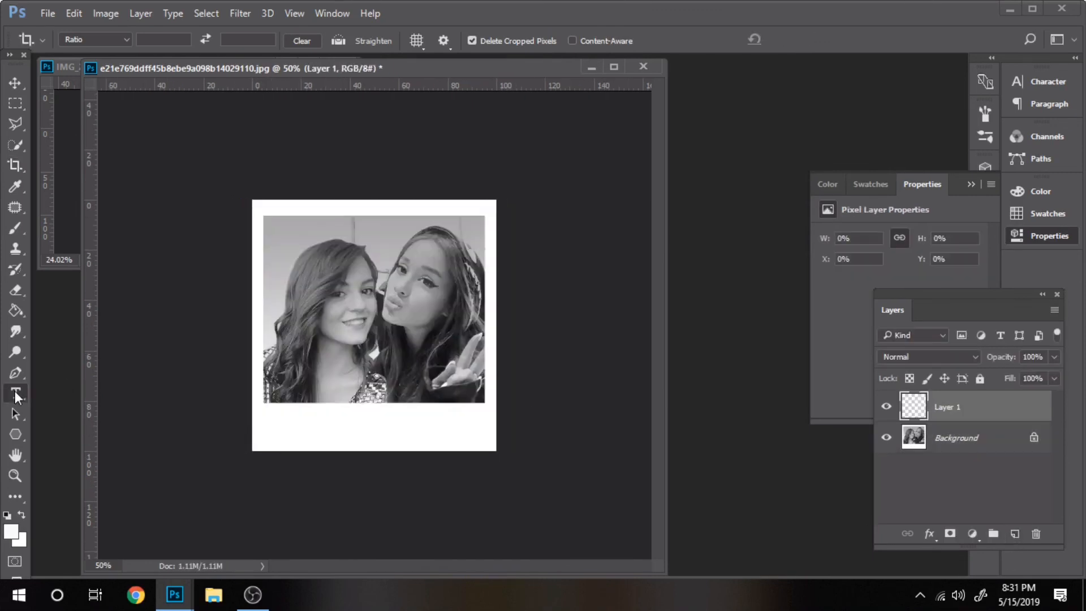
key(t)
click(365, 421)
text(best day ever)
Step: Set the whole caption's text colour to black
key(ctrl+a)
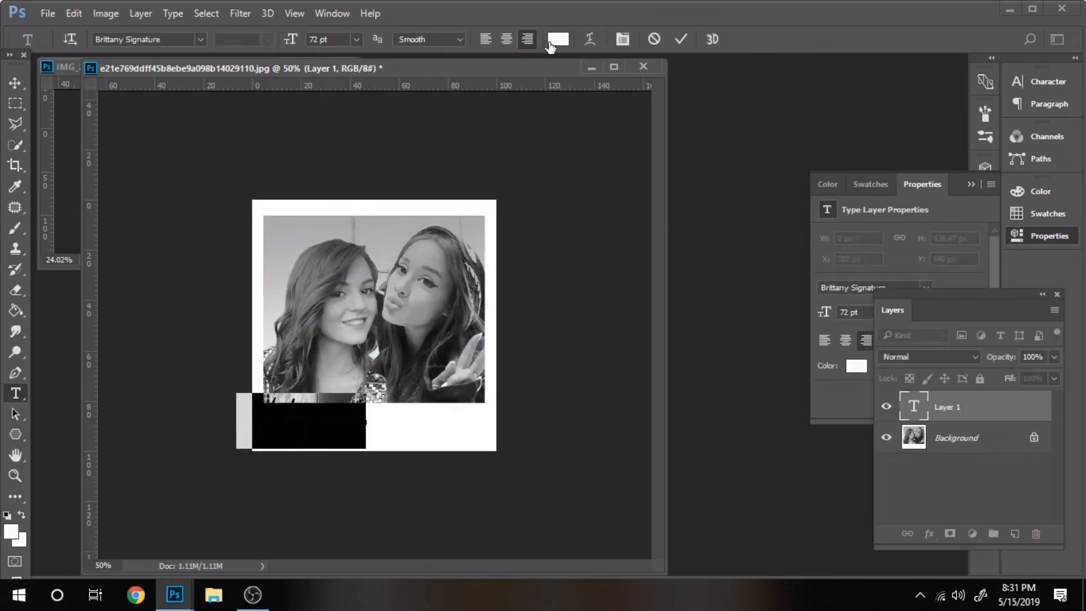
click(553, 43)
click(475, 311)
click(536, 338)
click(700, 129)
Step: Move the caption into the white strip under the photo and rotate it so it slants upward
click(14, 83)
drag(344, 439, 410, 442)
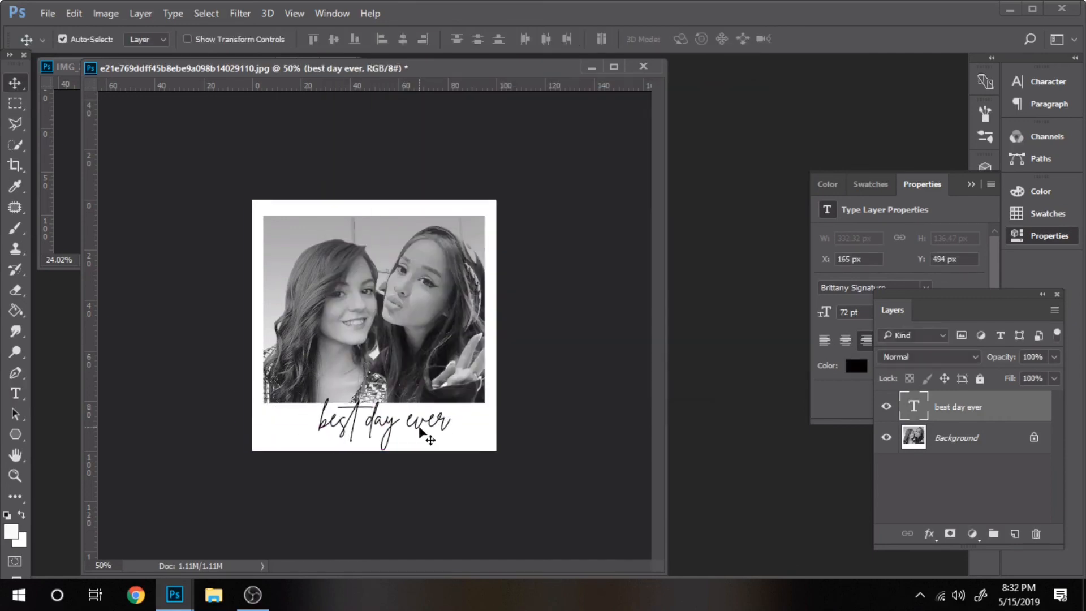
key(ctrl+t)
drag(441, 390, 420, 408)
click(706, 39)
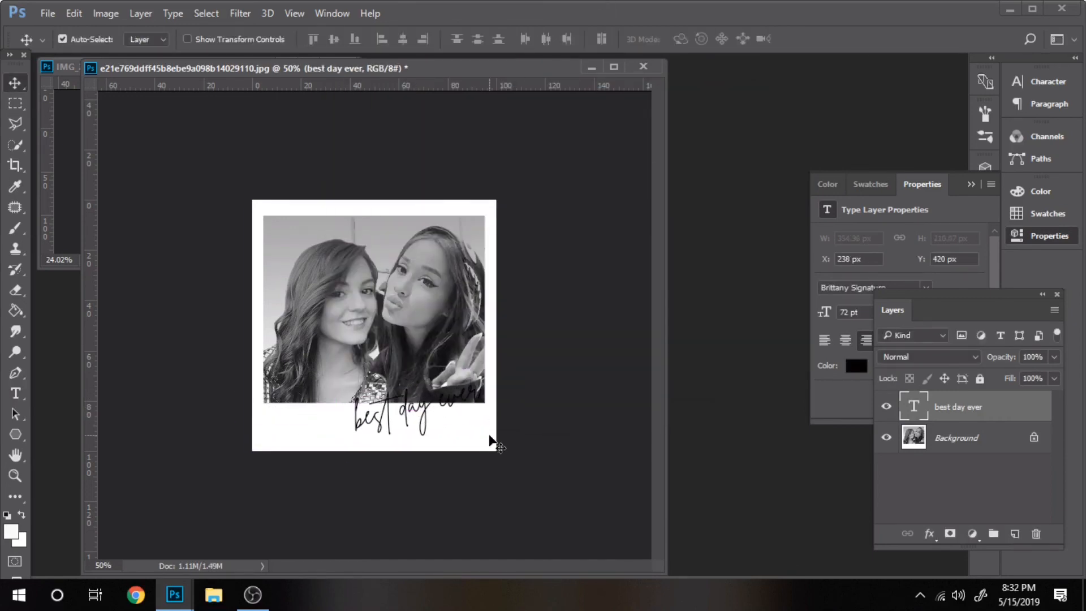
Step: Set the Background layer's contrast to 36 and raise its brightness with Brightness/Contrast
click(956, 438)
click(106, 13)
mouse_move(131, 50)
click(317, 50)
drag(651, 195, 678, 196)
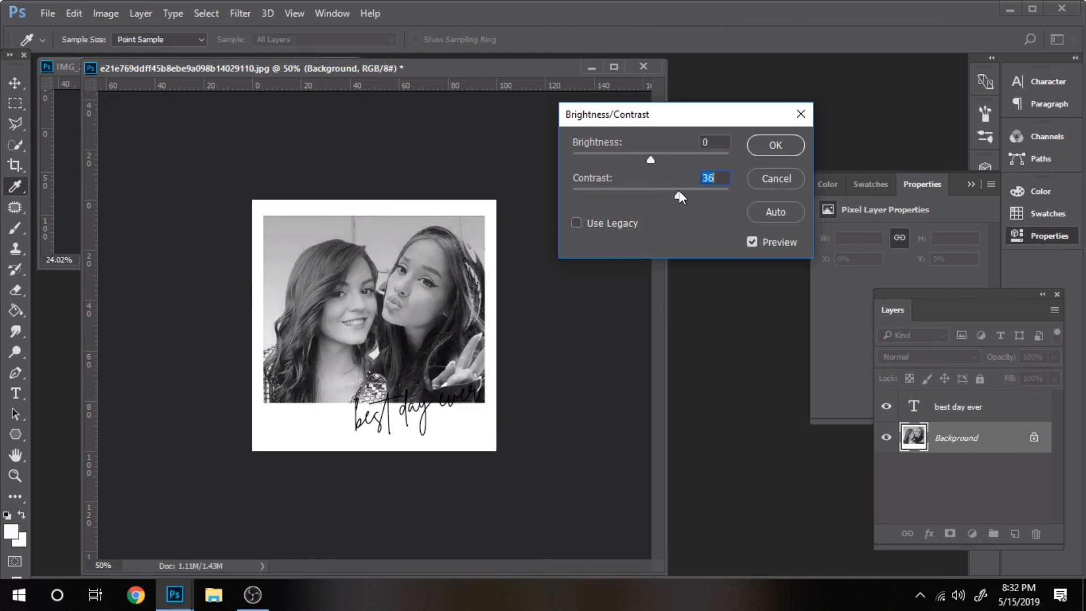
drag(651, 160, 672, 195)
click(775, 146)
Step: Shift the slanted caption toward the border's lower-left corner and add the text "xoxo" in the white strip beside it
drag(411, 412, 334, 422)
key(t)
click(408, 425)
click(15, 83)
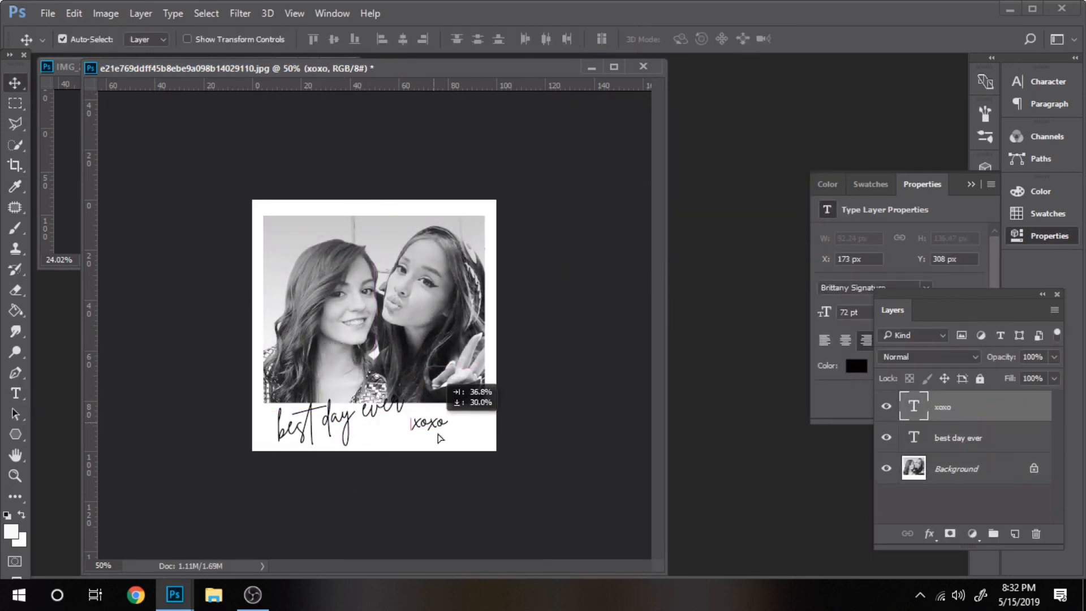